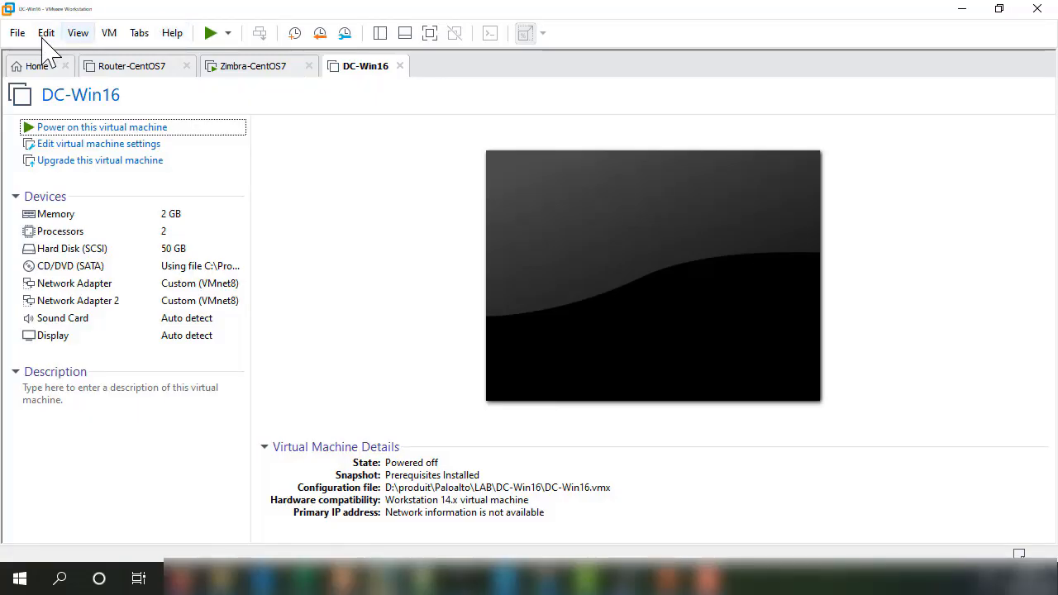
Step: Open fortimail-vm-64bit-hw14.ovf from the File menu to start importing it
click(18, 33)
click(37, 93)
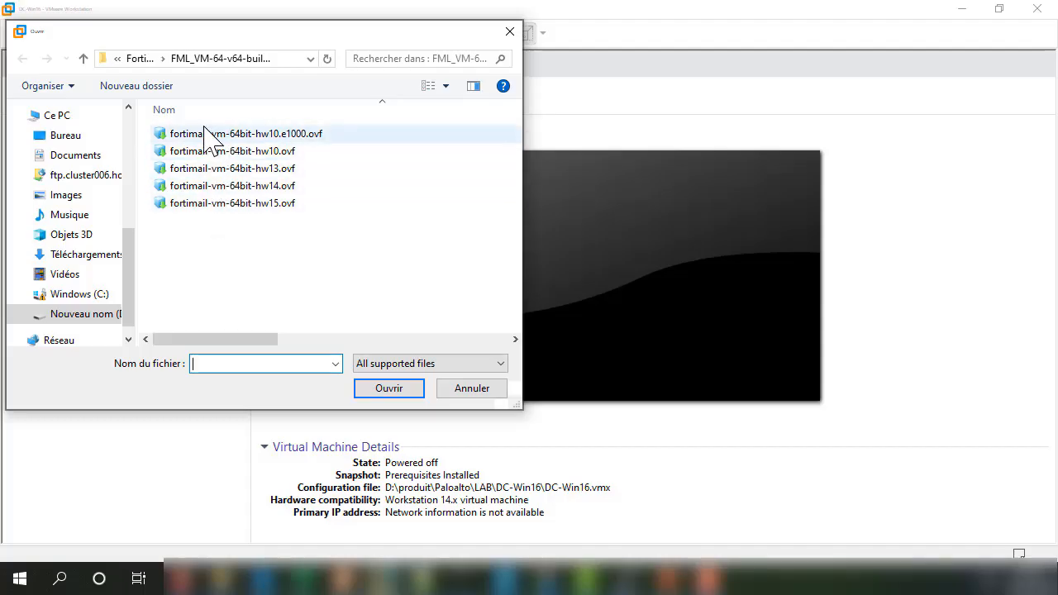
click(221, 188)
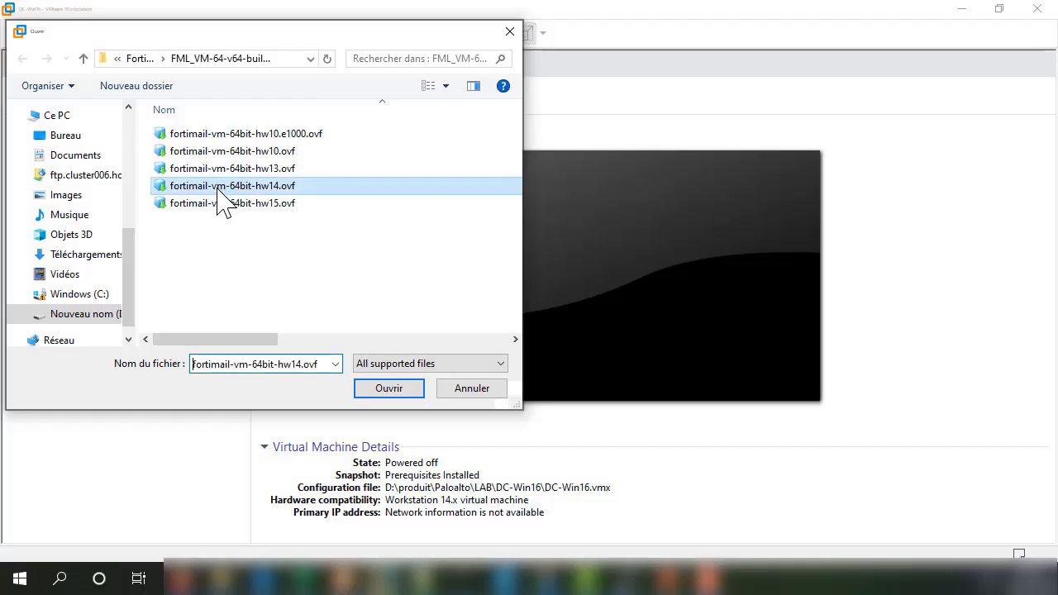
click(405, 389)
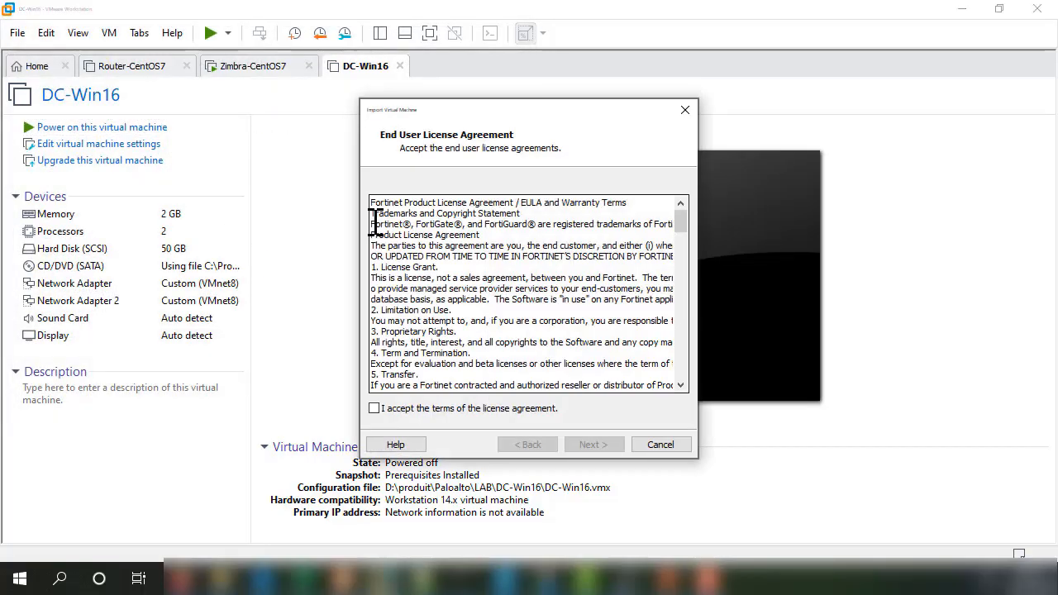
Step: Accept the Fortinet license and name the VM fortimail, continuing to Deployment Options
click(374, 408)
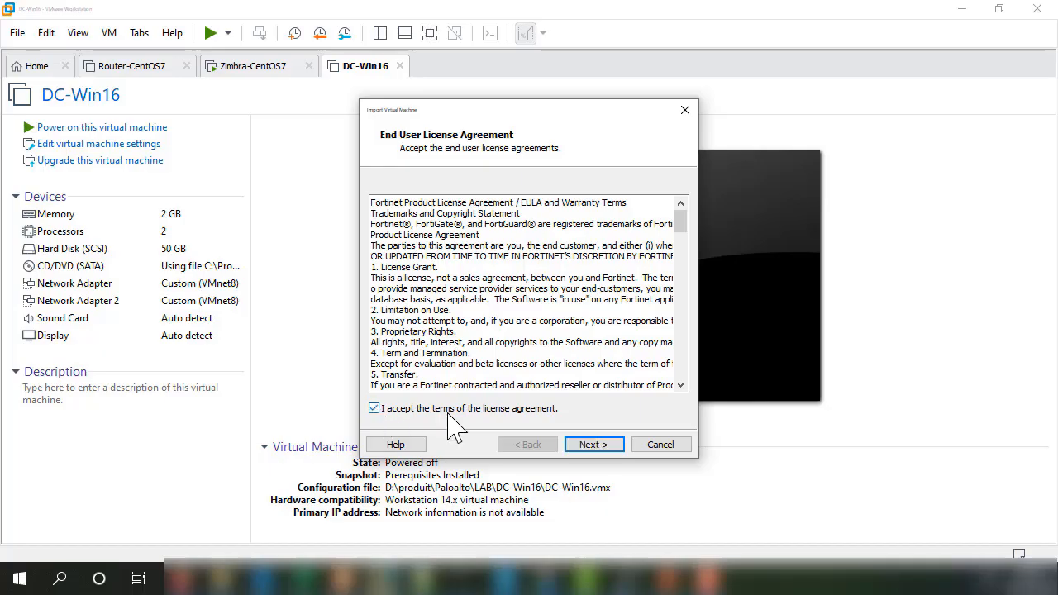
click(588, 444)
click(482, 201)
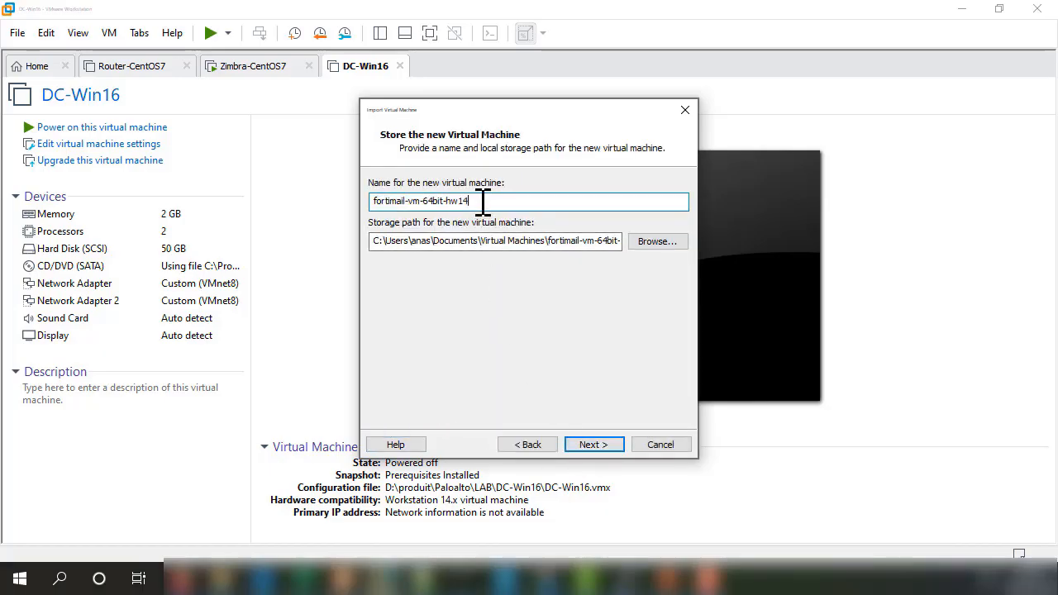
drag(483, 201, 408, 206)
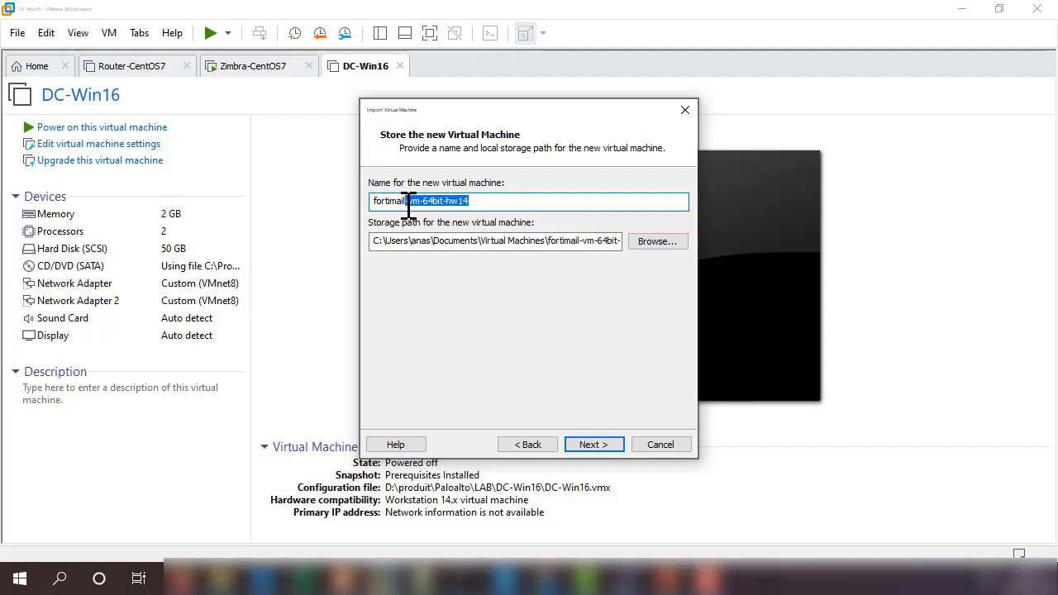
key(BackSpace)
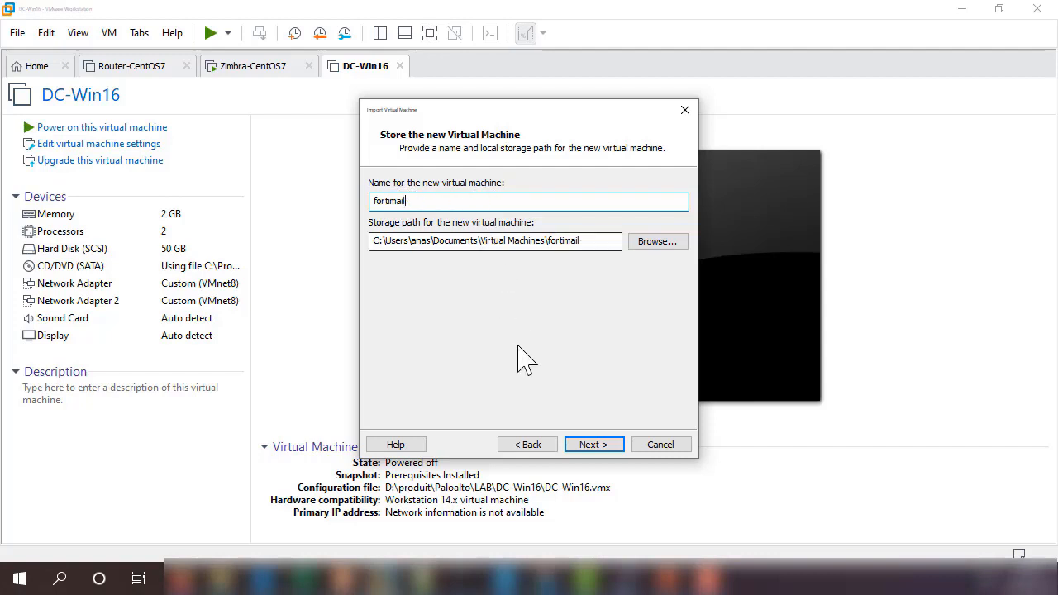
click(604, 447)
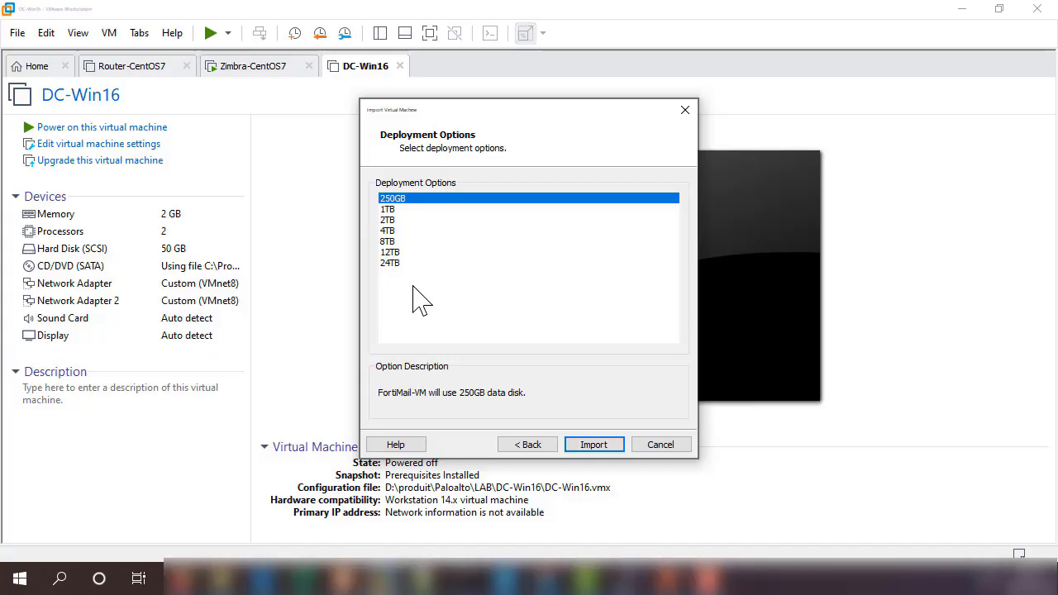
Step: Try the 24TB data disk, switch back to 250GB, and import the fortimail VM
click(396, 264)
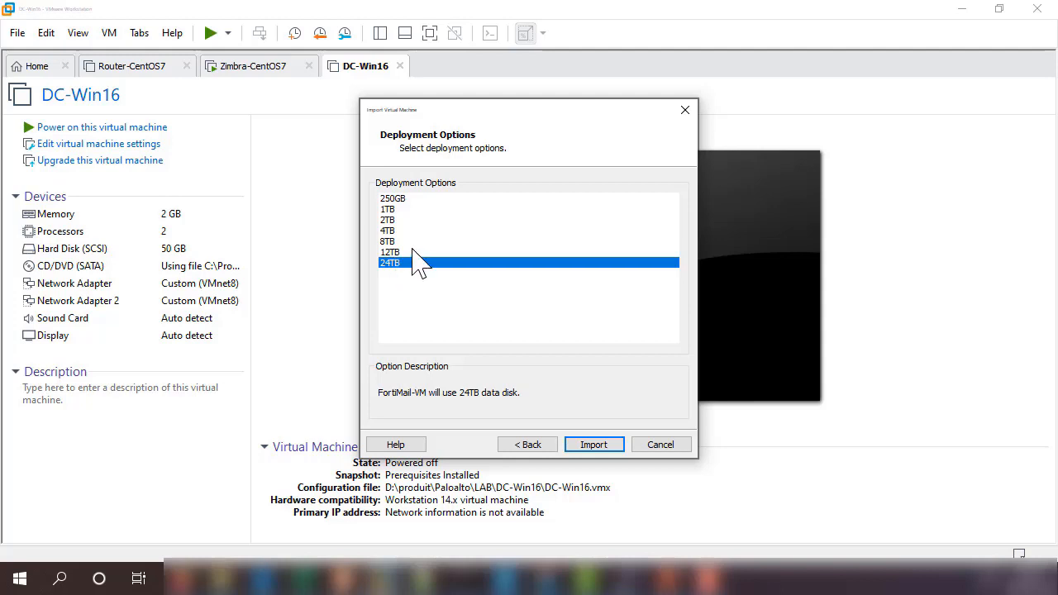
click(390, 200)
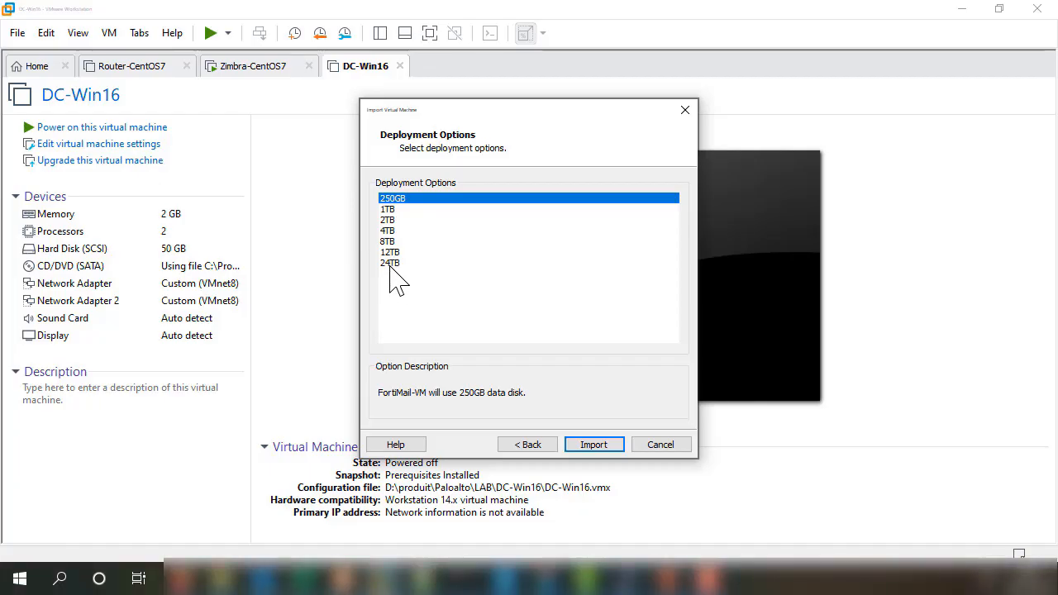
click(599, 448)
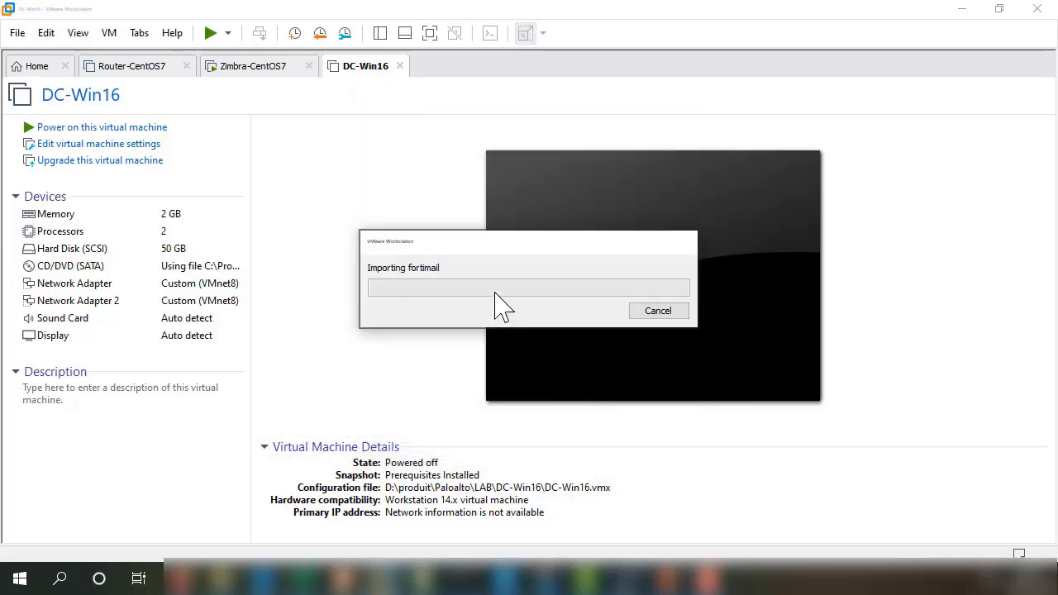
Step: Power on the imported fortimail VM and let it boot to the FortiMail login prompt
drag(484, 242, 473, 233)
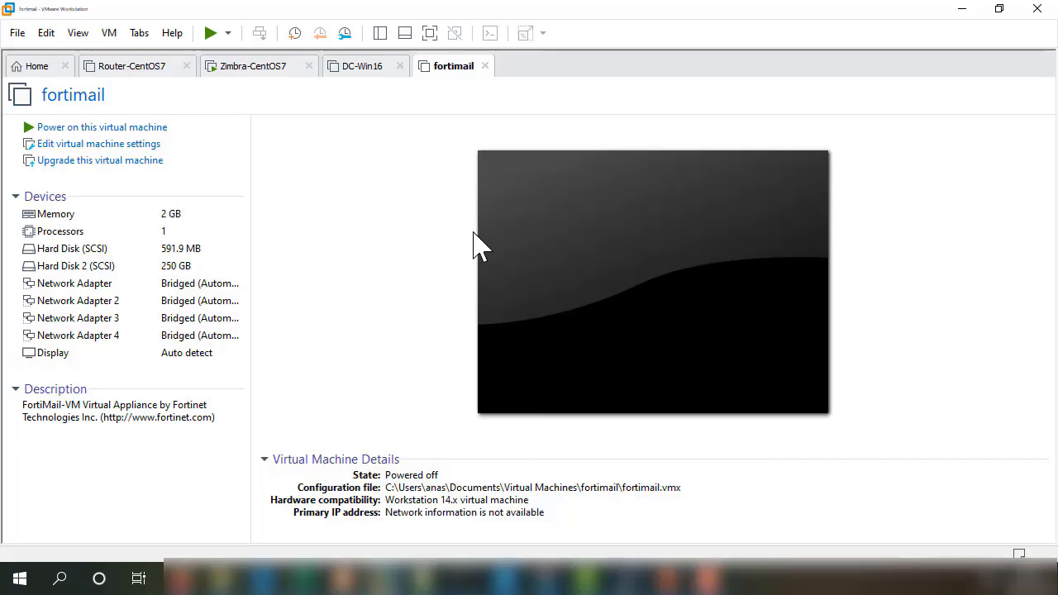
click(210, 34)
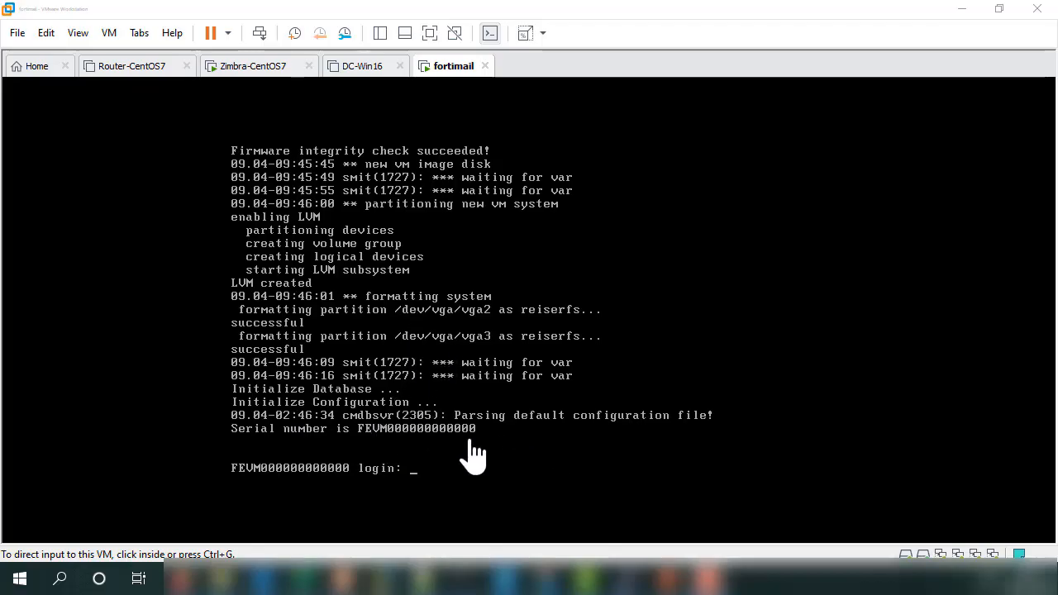
Step: Log in to the console as admin with a blank password and set a new password
click(460, 411)
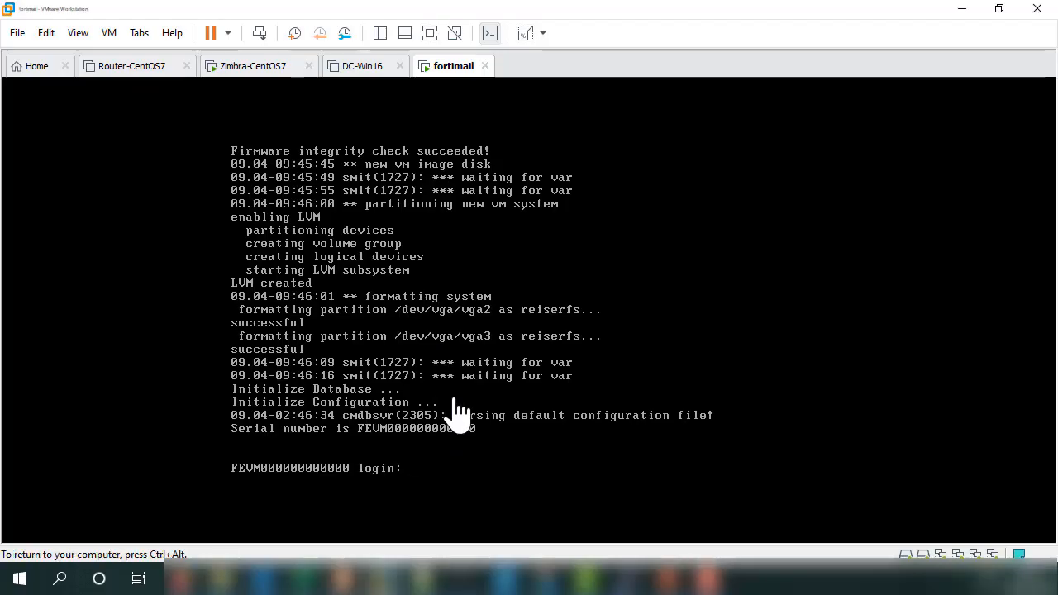
text(admin)
key(Return)
key(Return)
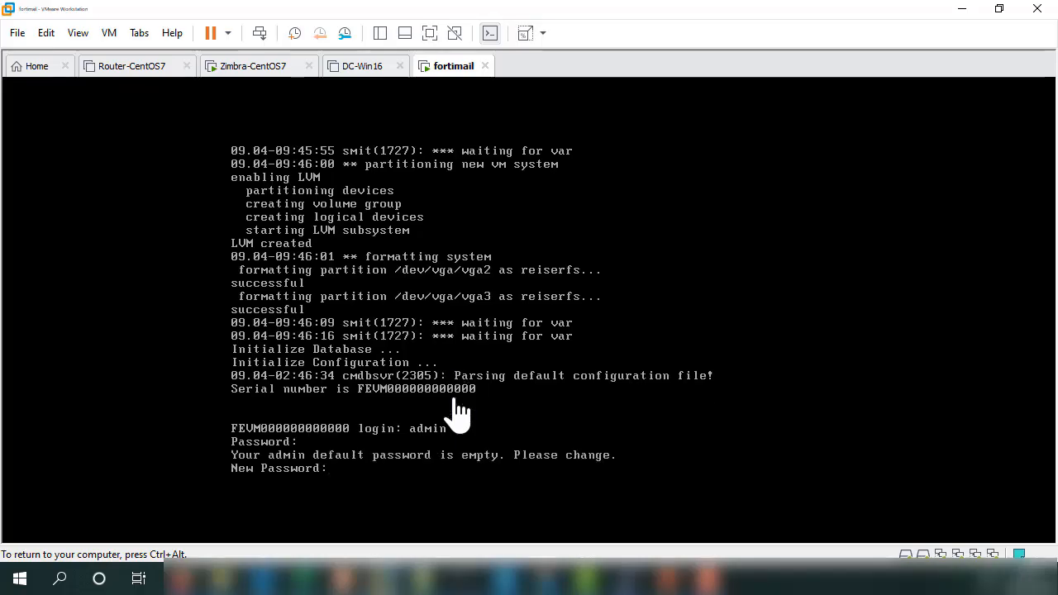
text(*****)
key(Return)
text(***)
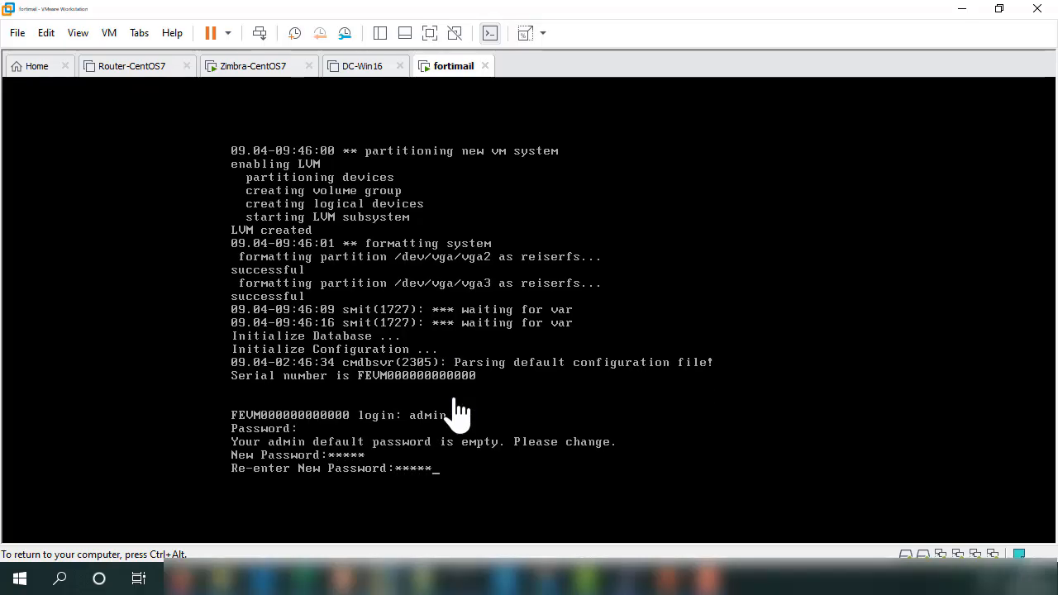
key(Return)
key(Return)
key(Return)
key(Return)
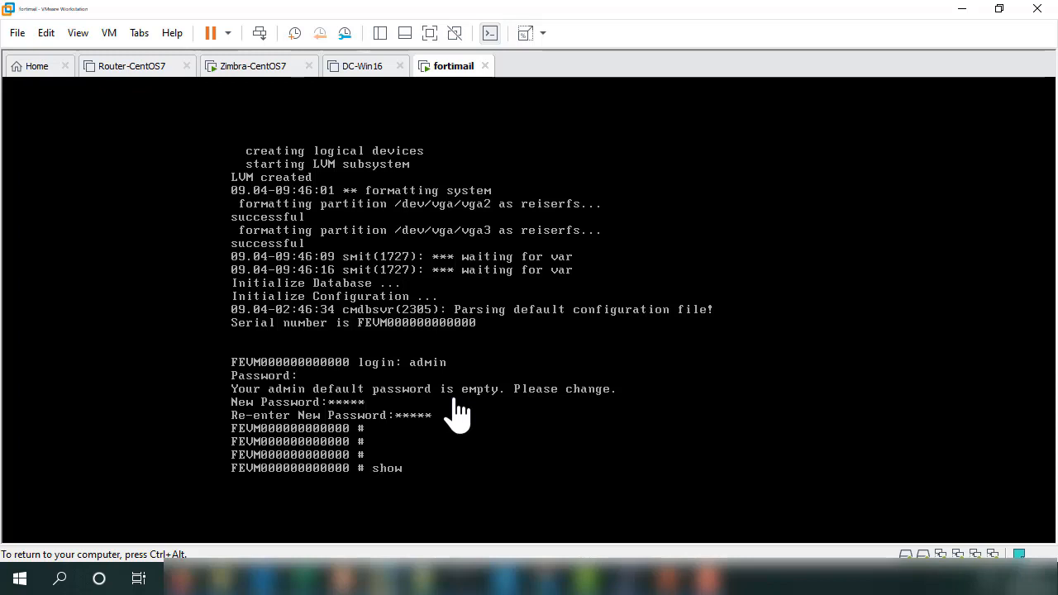
Step: Run 'show system interface' to see port1 192.168.1.99/24 and port2 192.168.2.99/24, then release input
text(system interface)
key(Return)
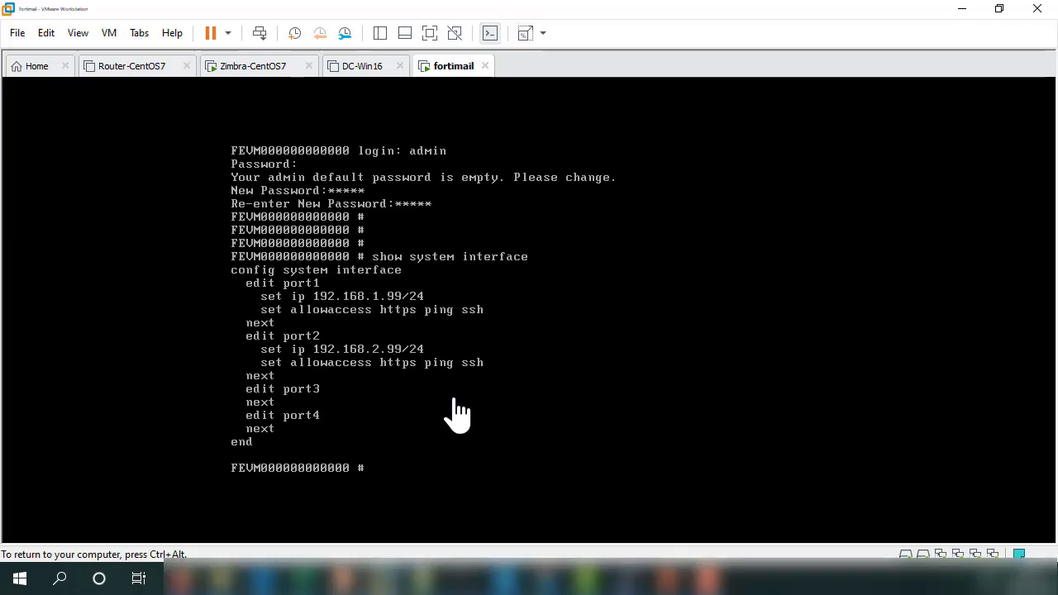
key(ctrl+alt)
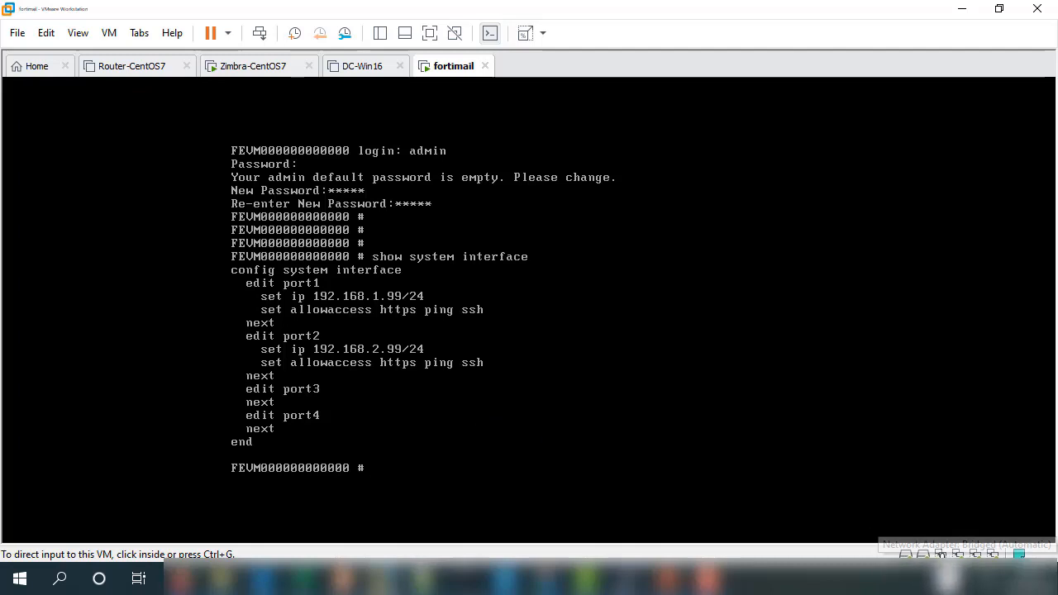
Step: Connect the VM's network adapter to the custom VMnet1 (Host-only) network
right_click(942, 555)
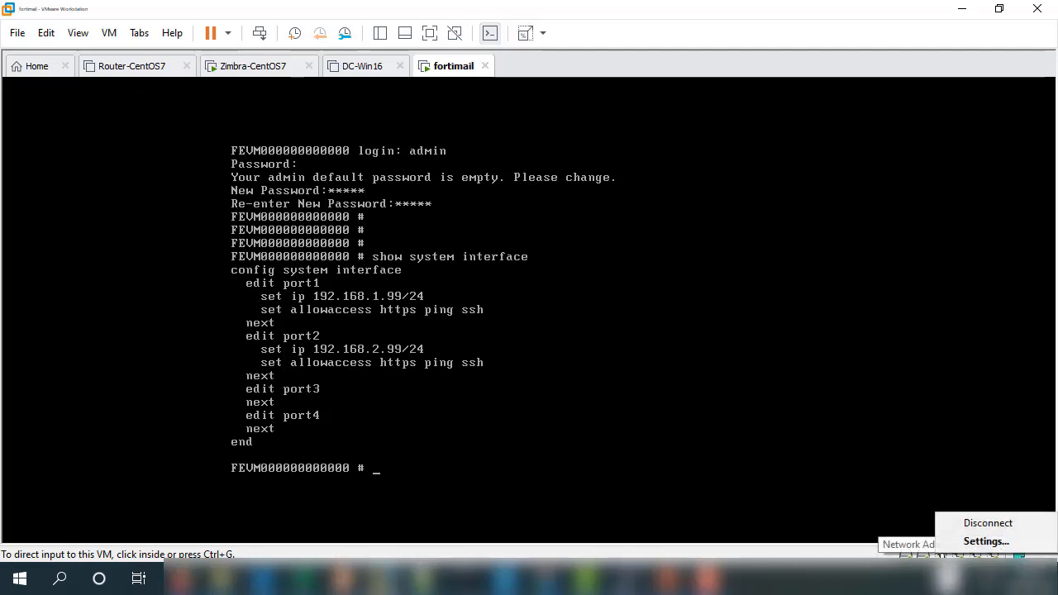
click(951, 545)
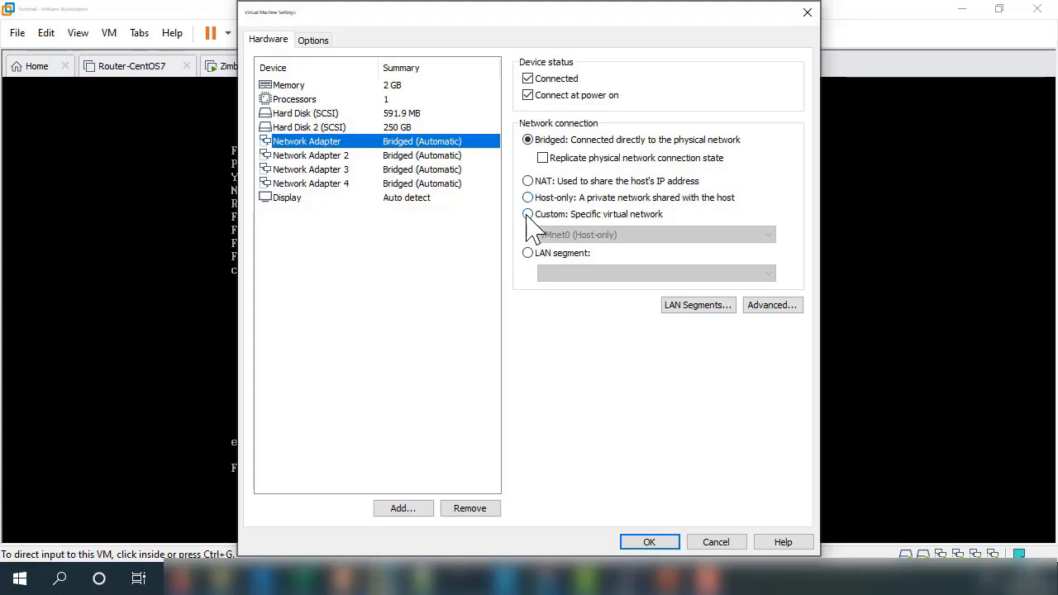
click(528, 215)
click(560, 235)
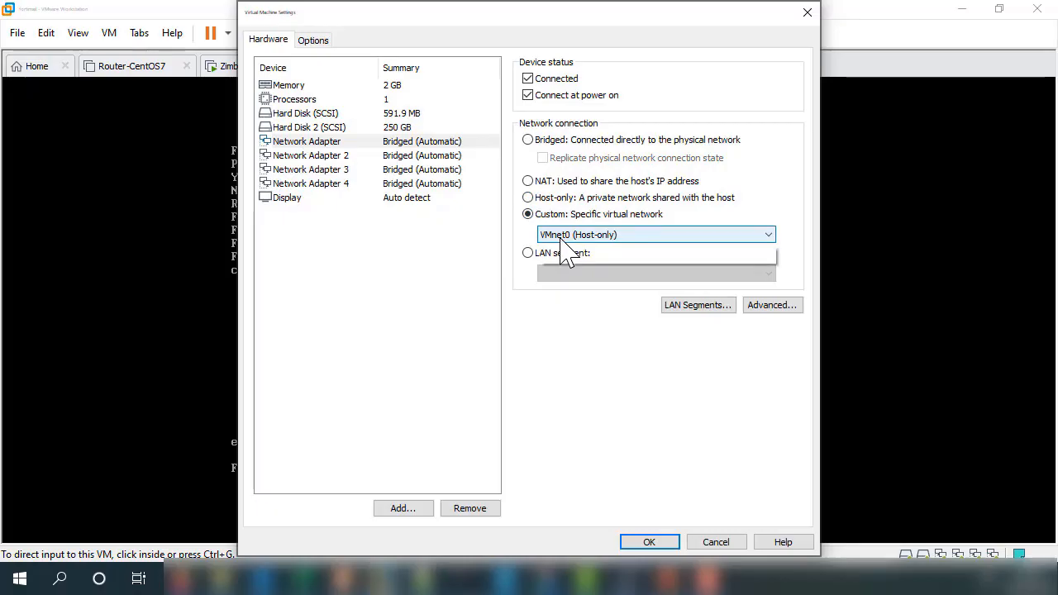
click(569, 261)
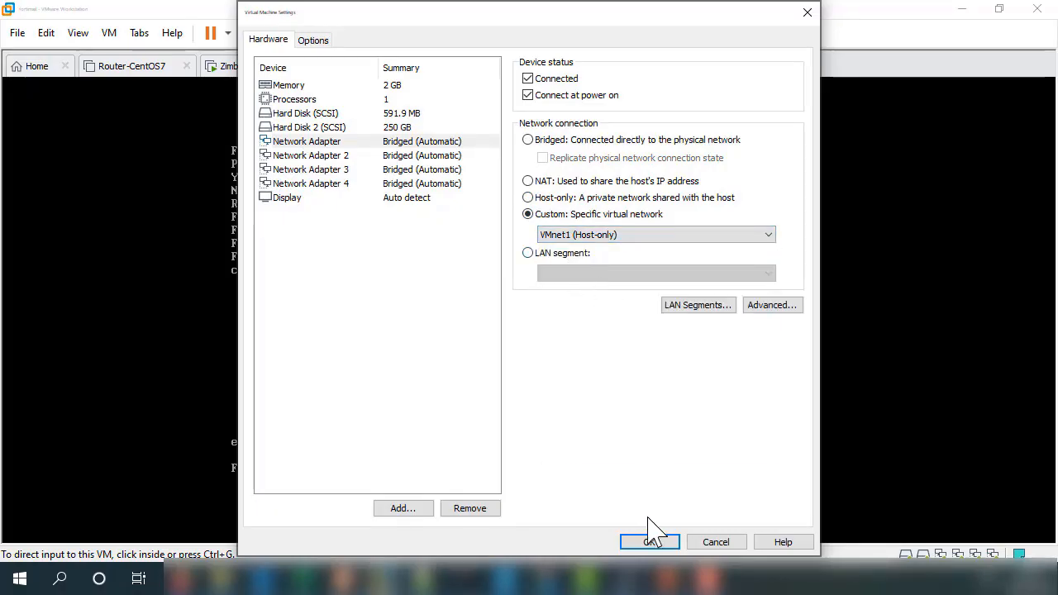
click(649, 541)
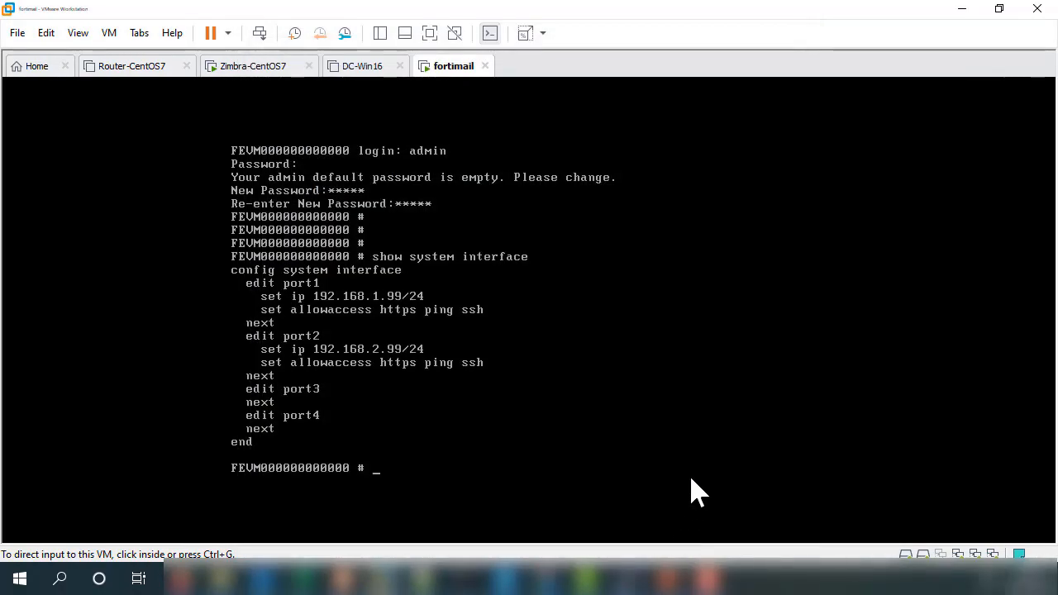
Step: Confirm 192.168.1.99 answers pings in the command prompt, minimize it, and switch to Chrome
click(543, 413)
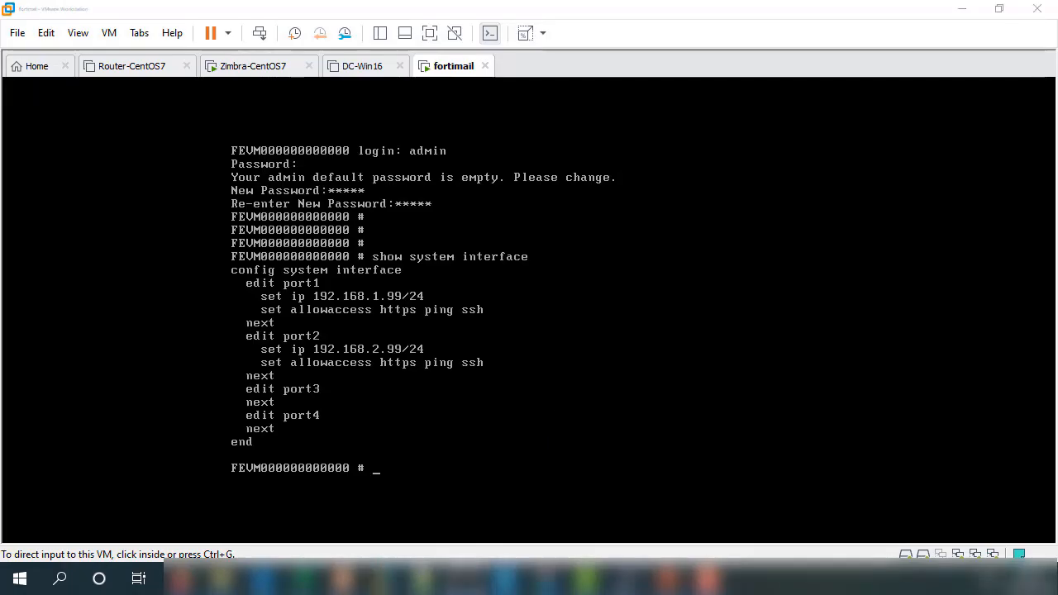
drag(1057, 151, 483, 84)
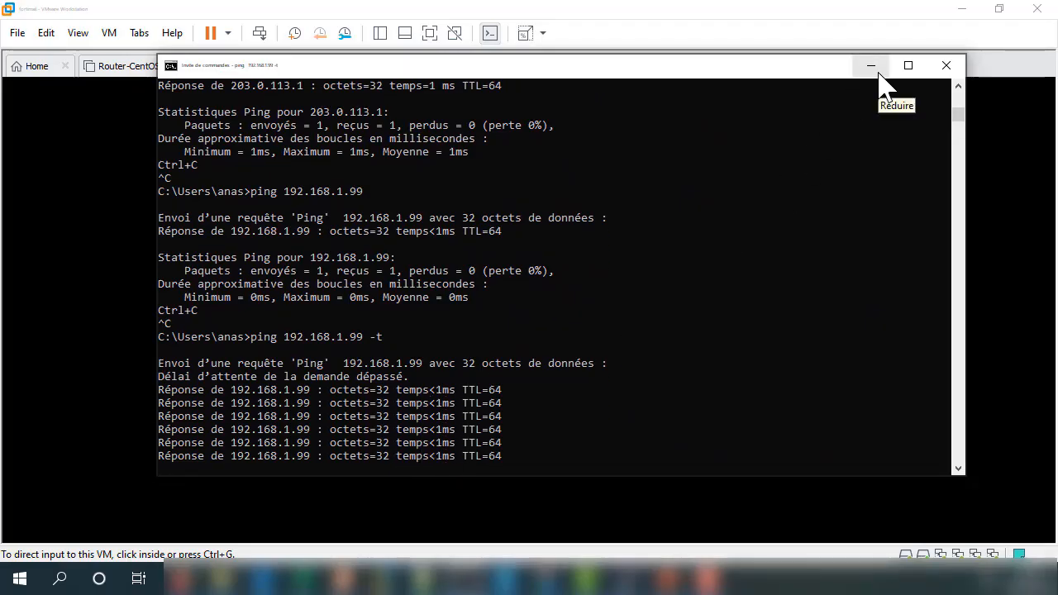
click(879, 72)
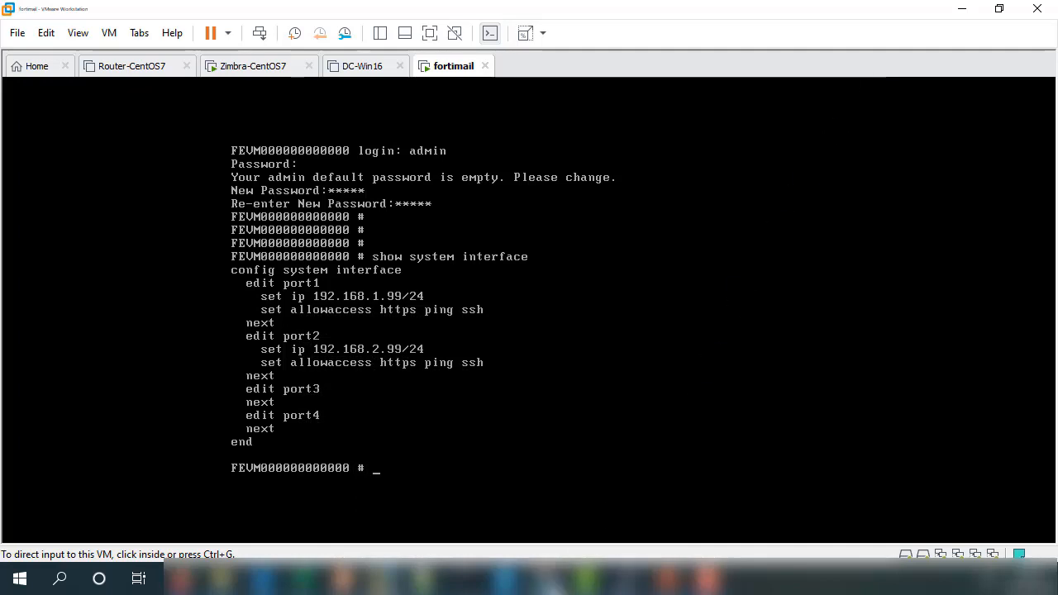
click(552, 579)
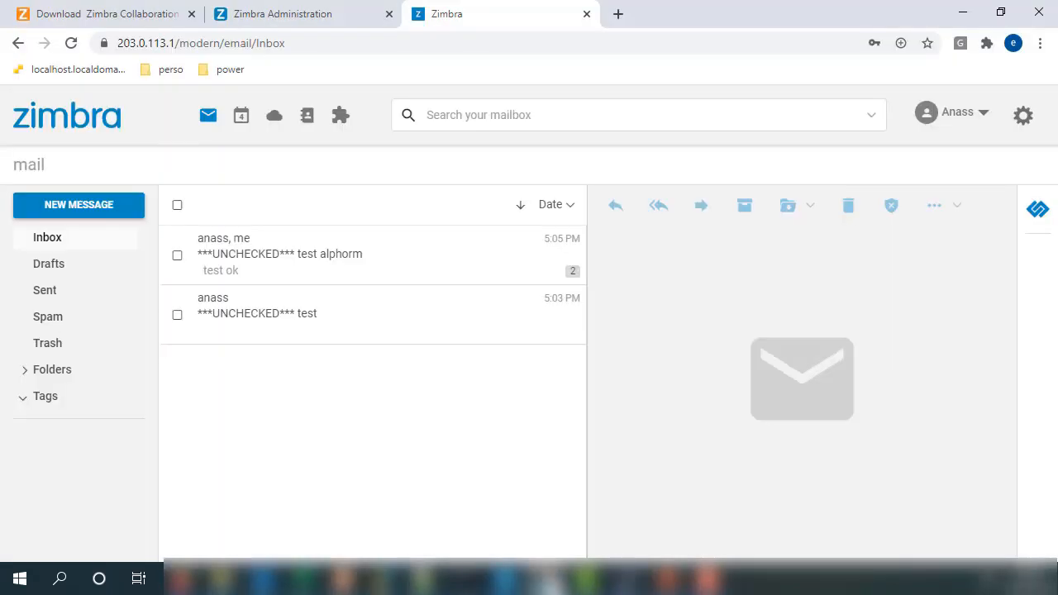
click(618, 15)
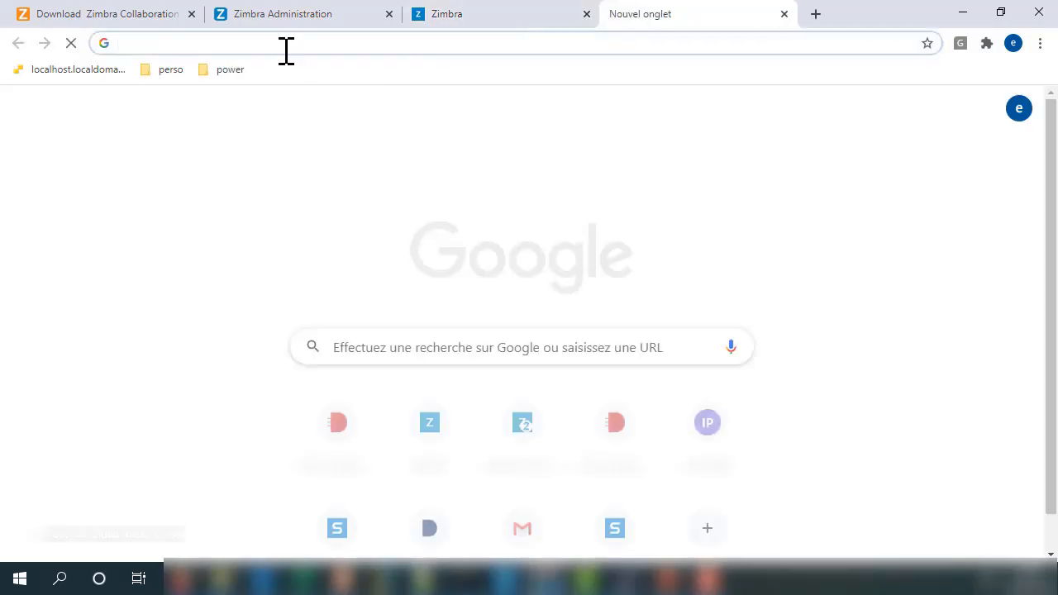
click(286, 46)
text(htts)
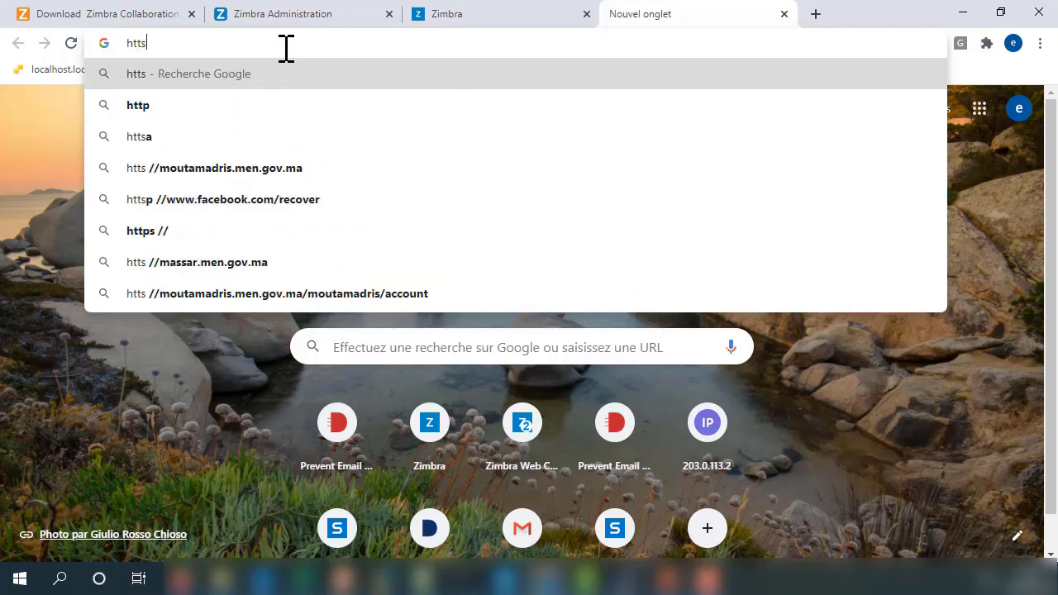
key(BackSpace)
text(ps:/)
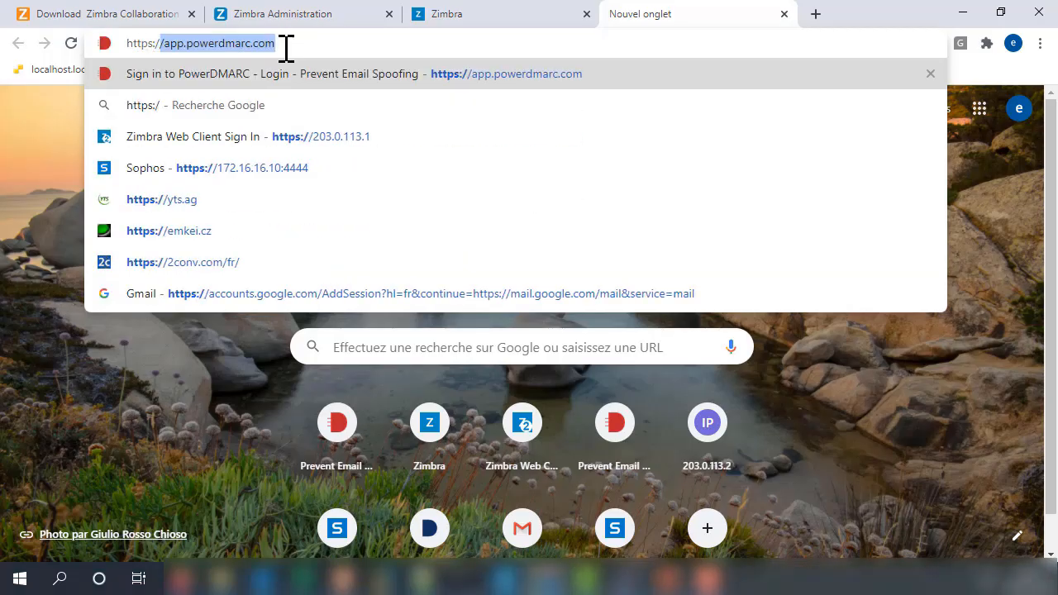
text(/192)
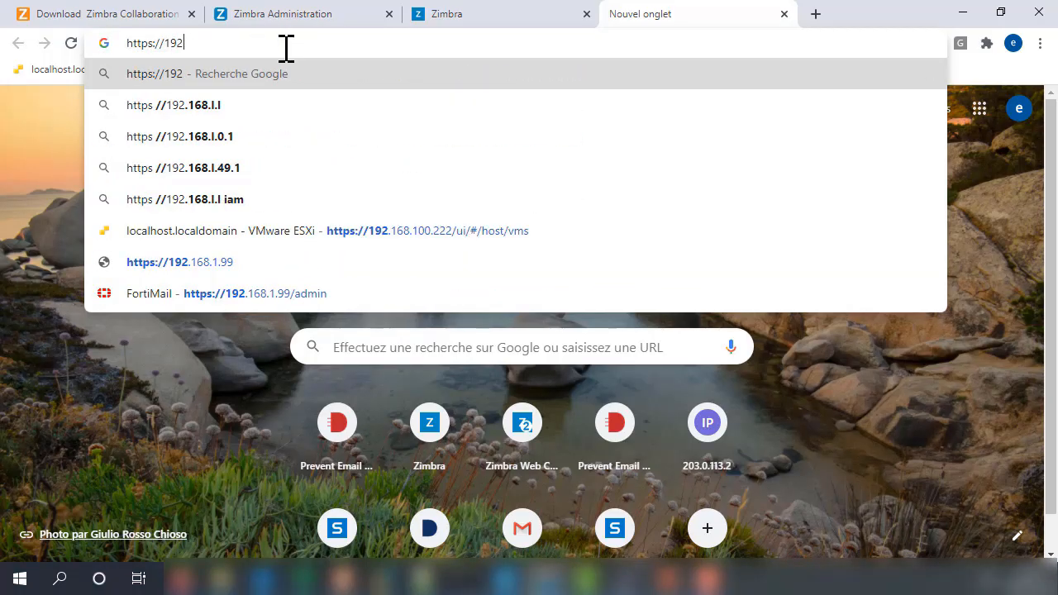
text(.168.)
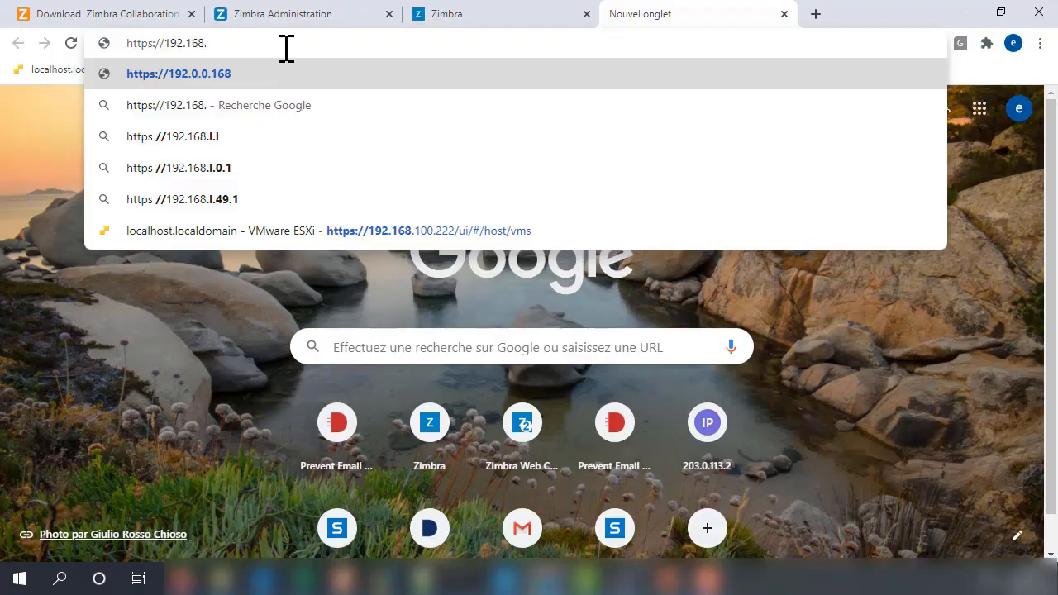
text(1.99)
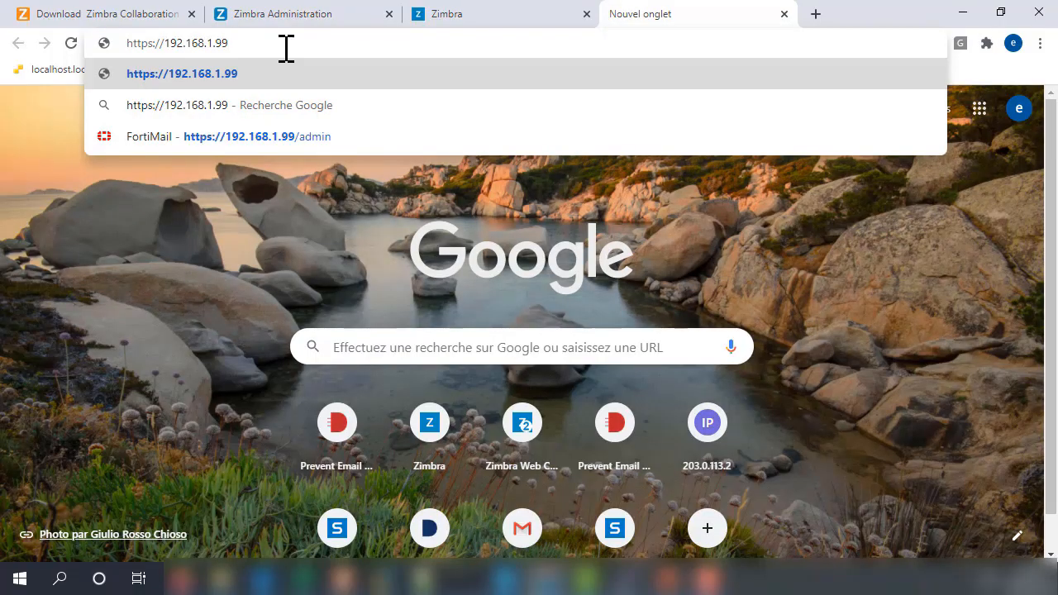
text(/)
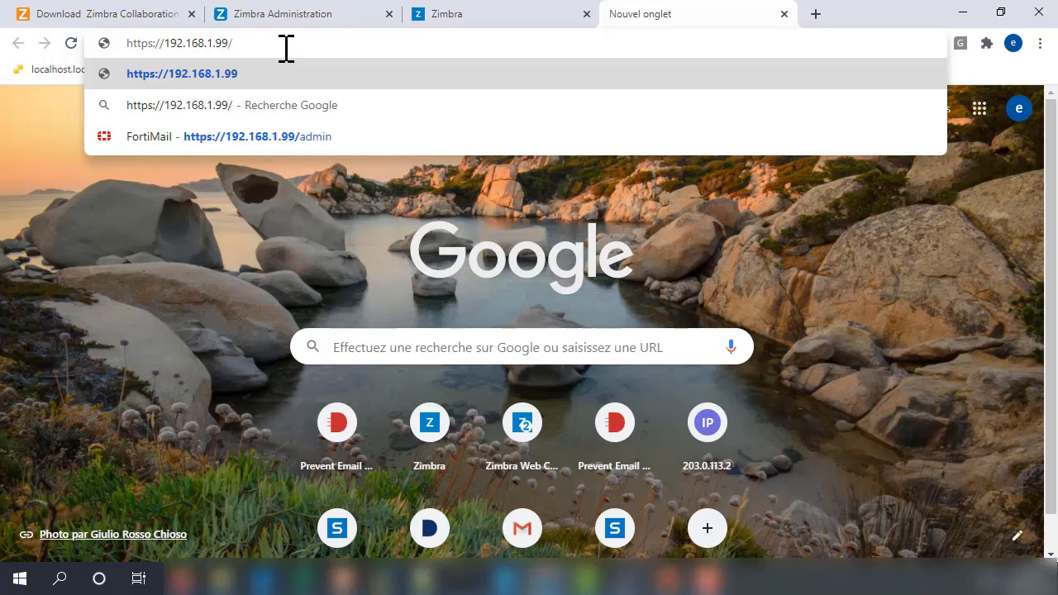
text(admin)
key(Return)
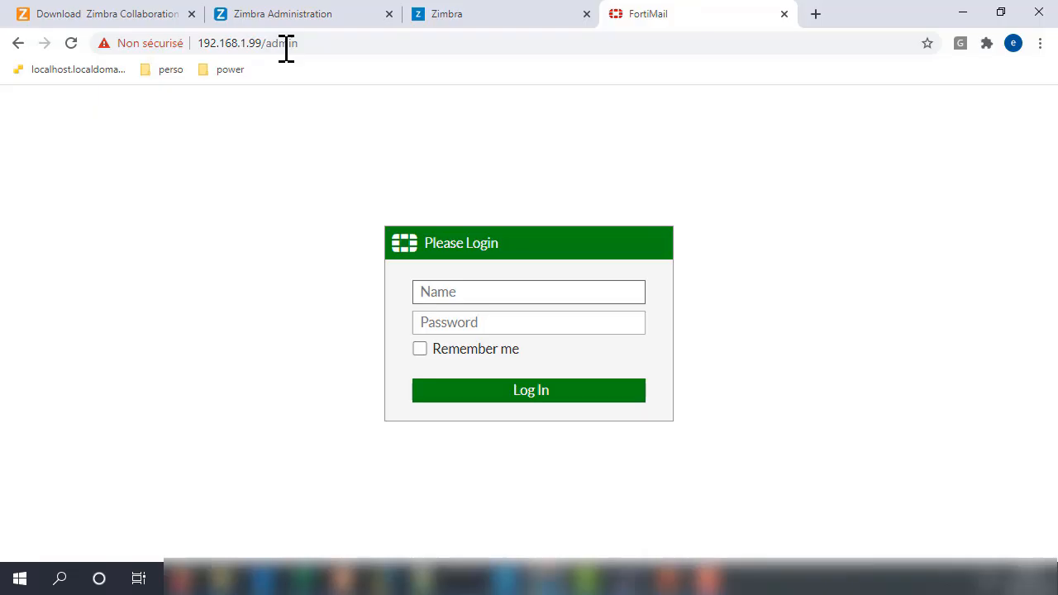
Step: Sign in with username admin and the admin password to reach the dashboard
click(461, 292)
text(adm)
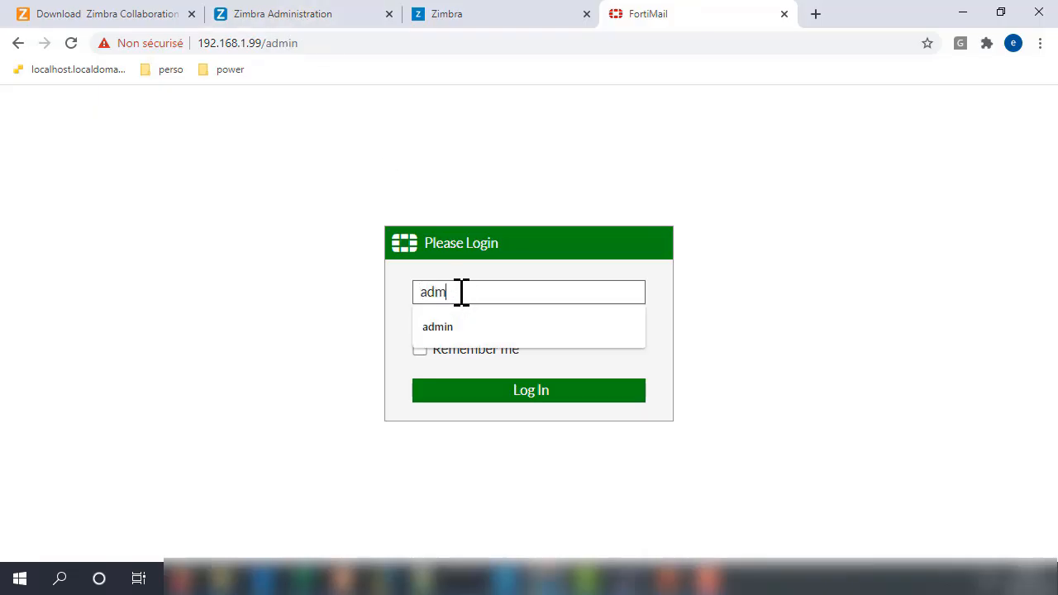
text(in)
key(Tab)
text(••)
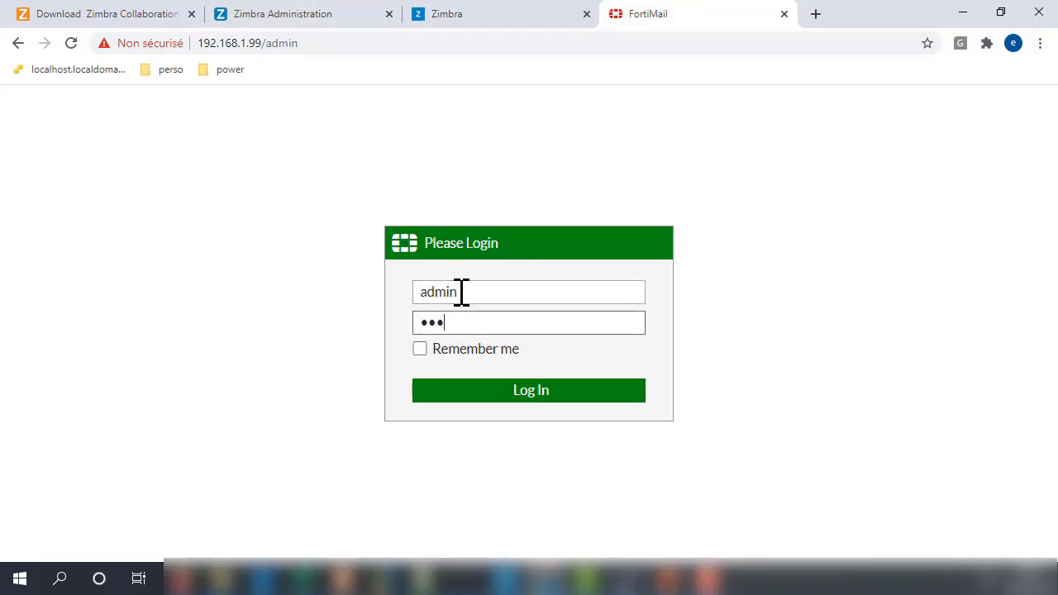
text(•••)
key(Return)
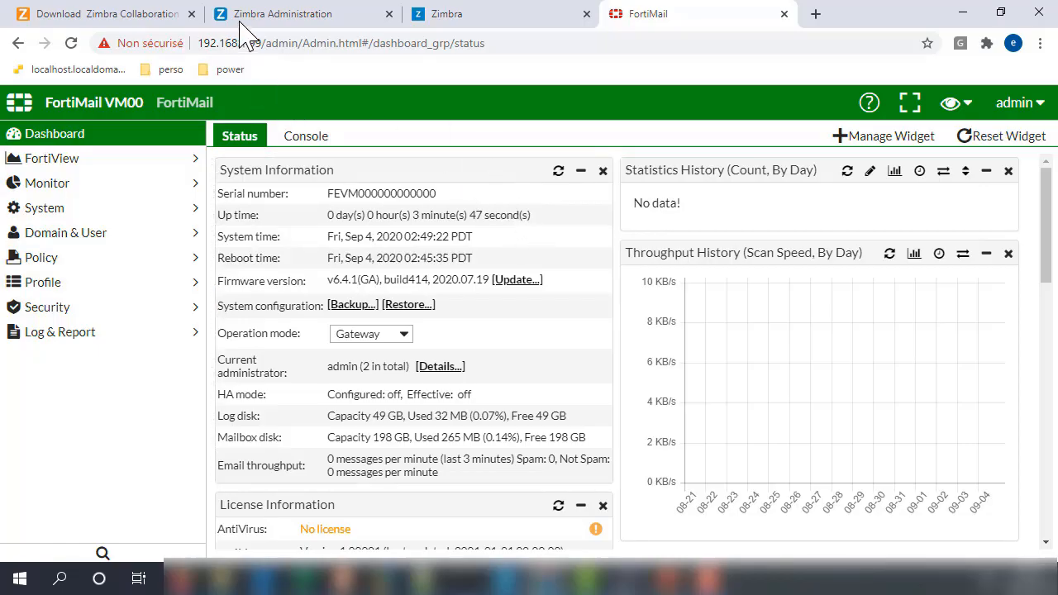
drag(265, 43, 197, 43)
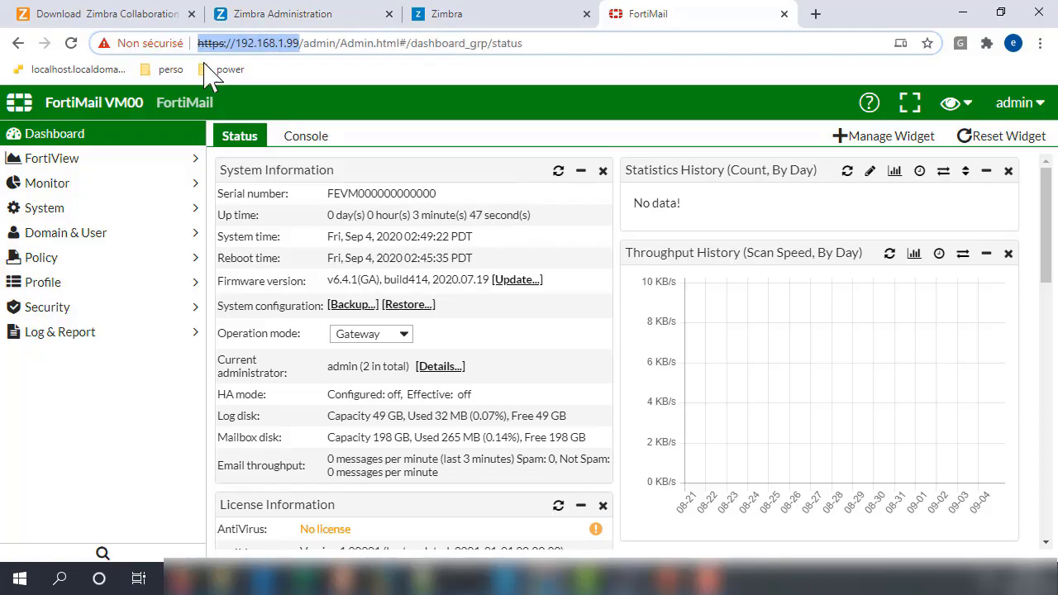
click(301, 43)
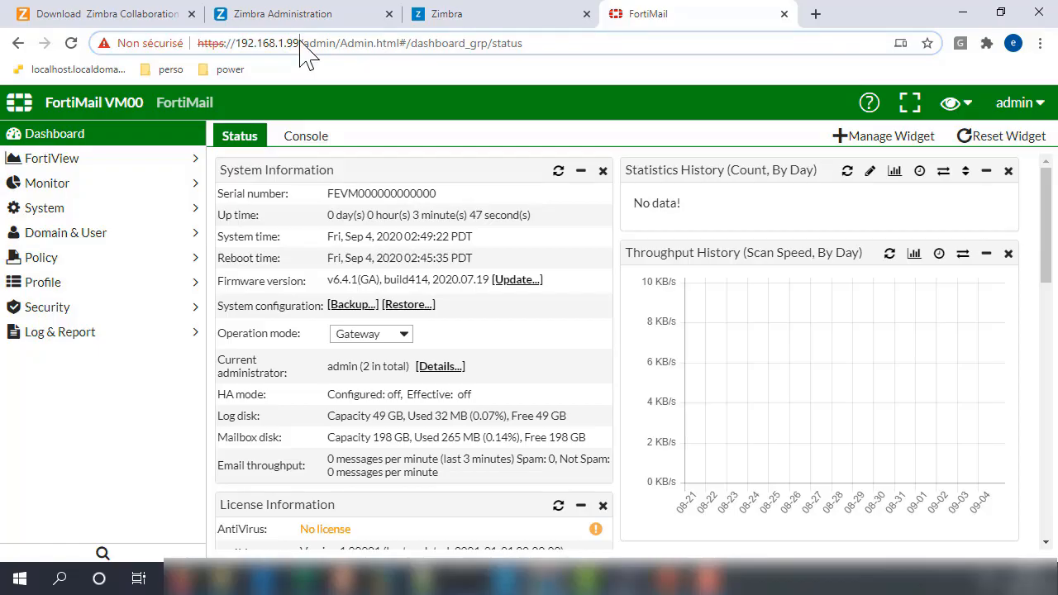
drag(300, 43, 237, 43)
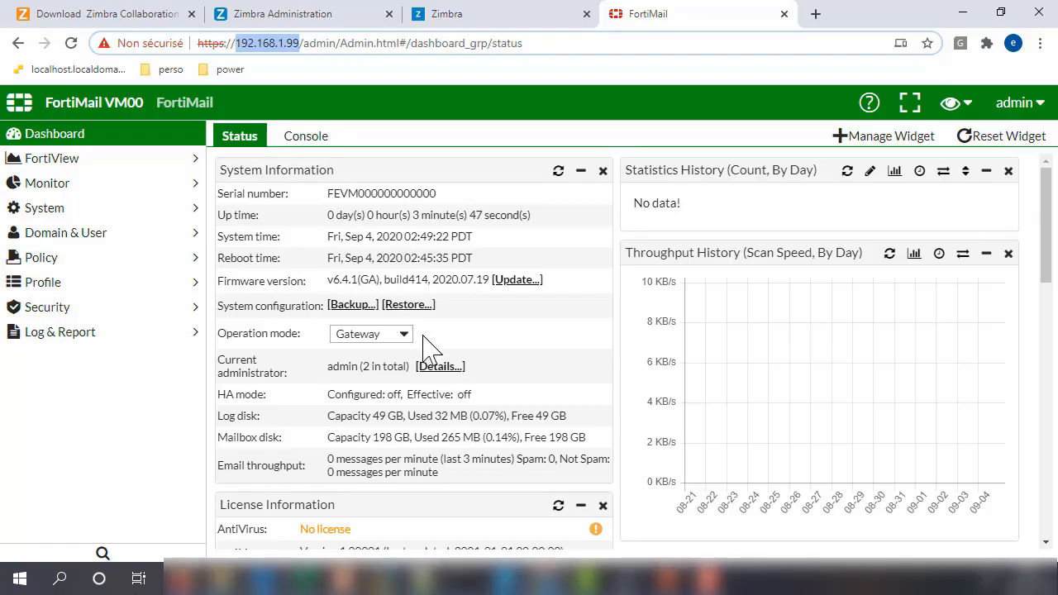
scroll(425, 352, down, 3)
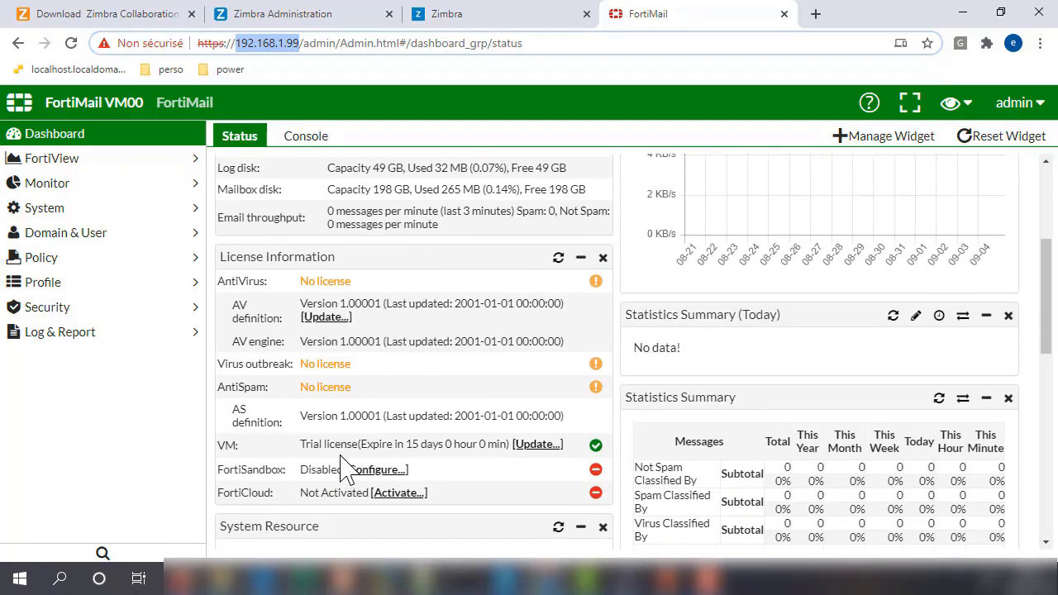
drag(303, 444, 510, 455)
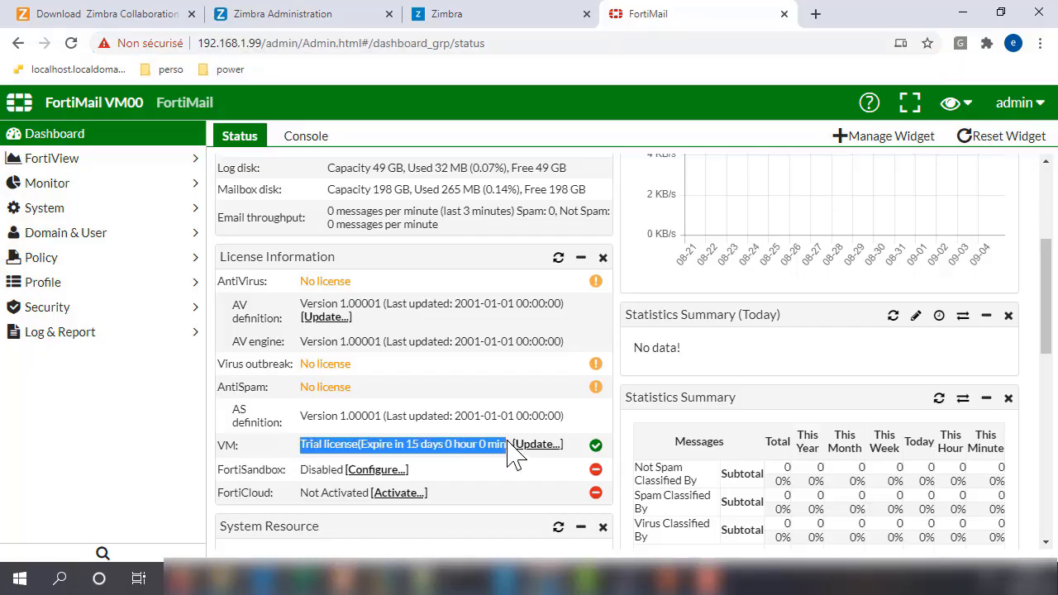
click(405, 449)
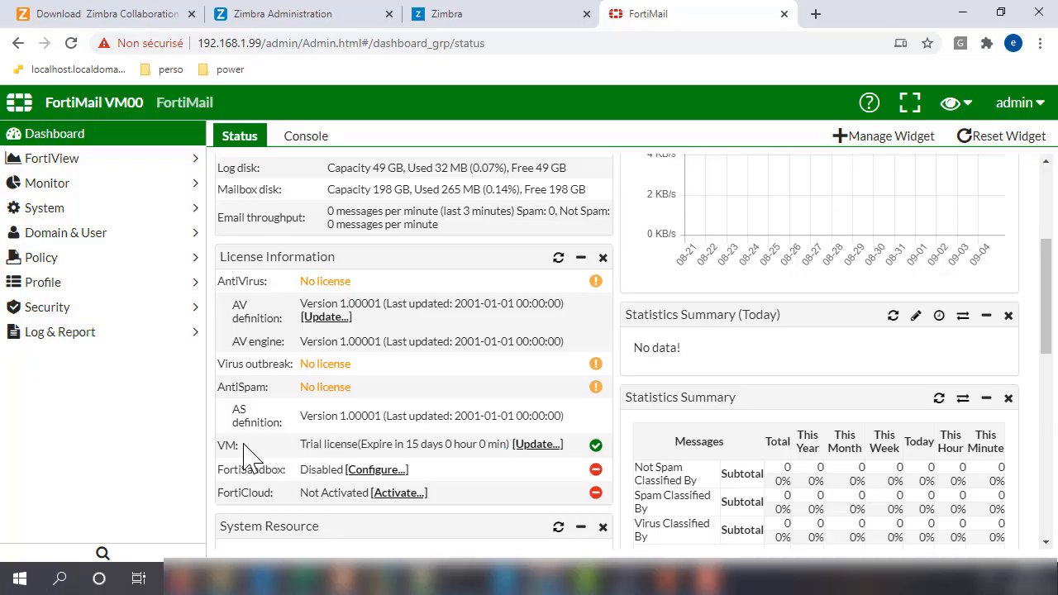
drag(225, 445, 512, 445)
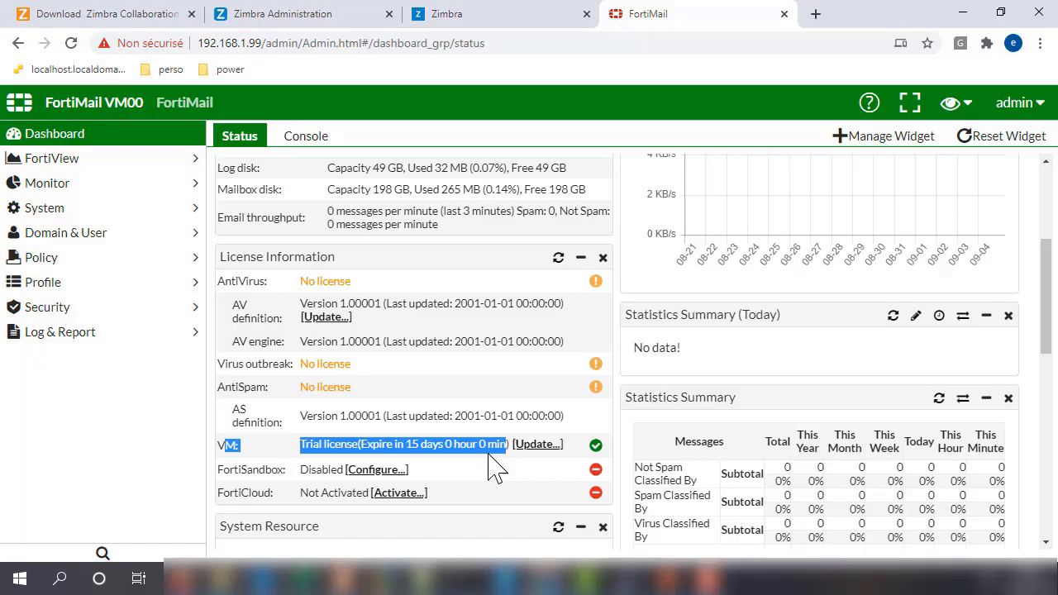
click(301, 446)
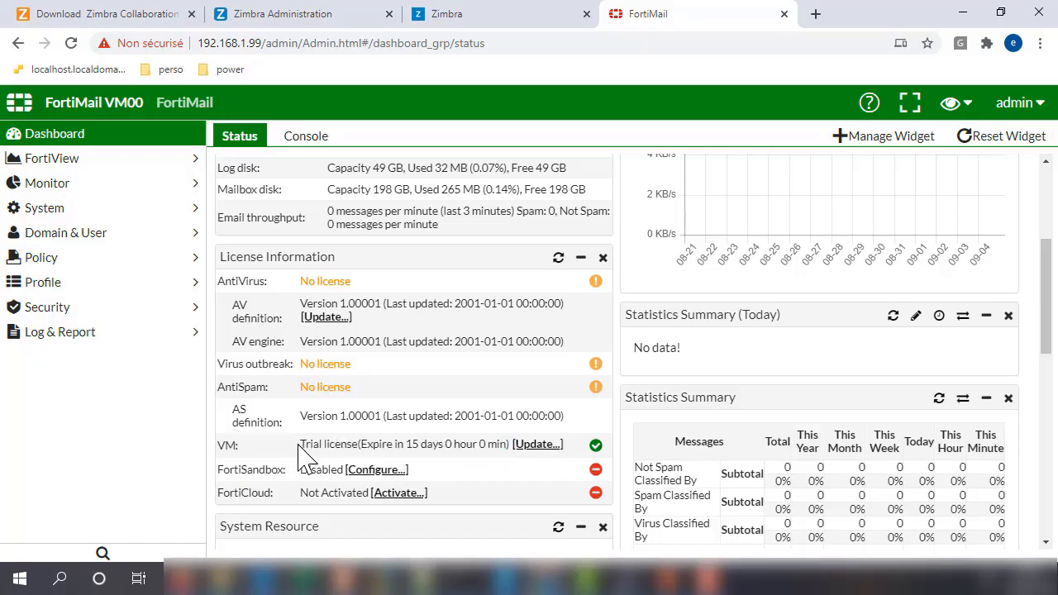
drag(300, 447, 511, 445)
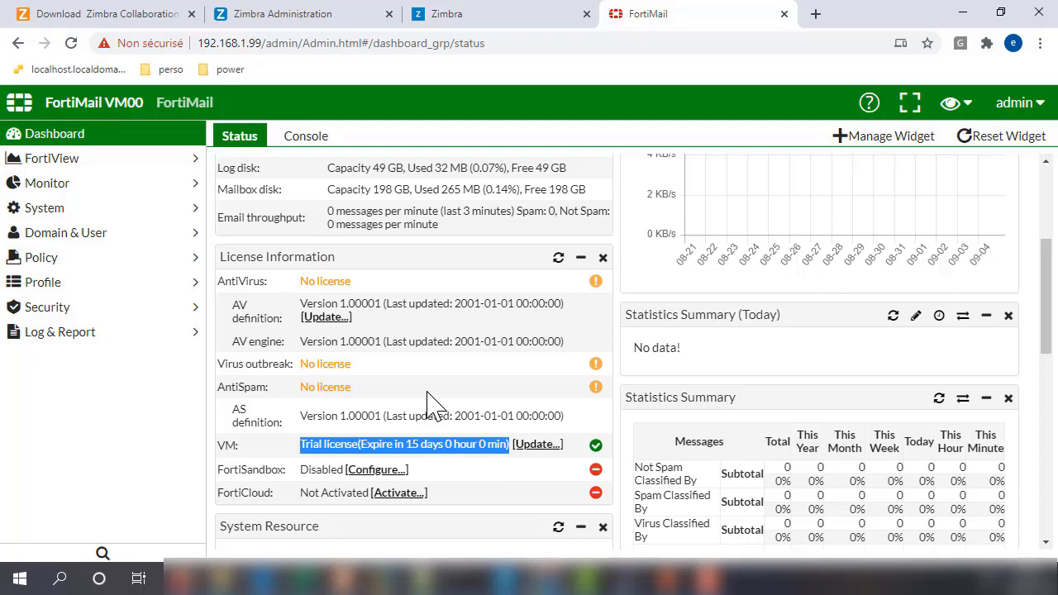
scroll(430, 405, down, 1)
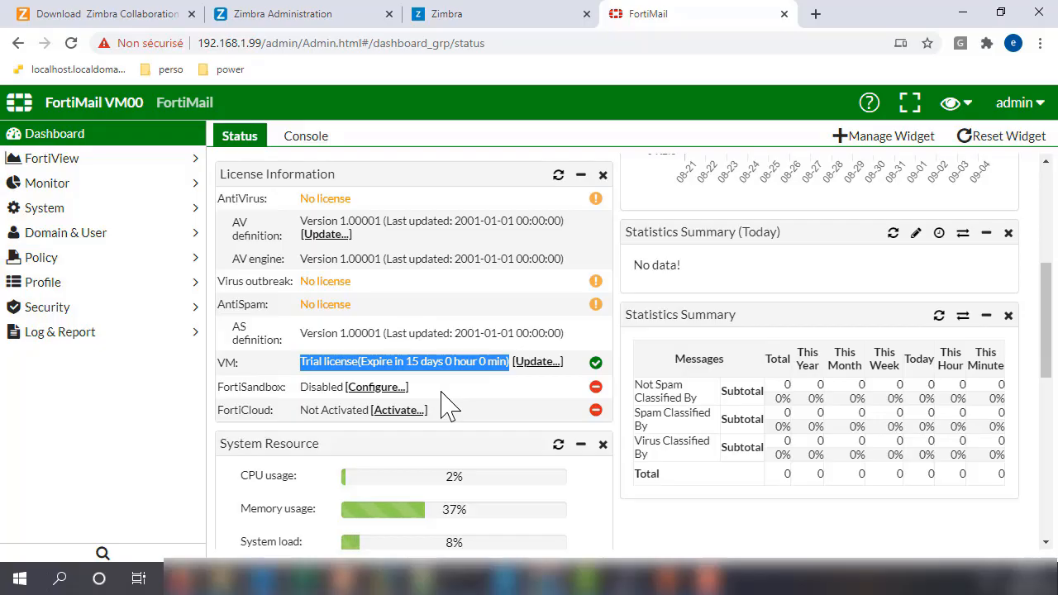
scroll(446, 405, down, 1)
scroll(446, 405, up, 5)
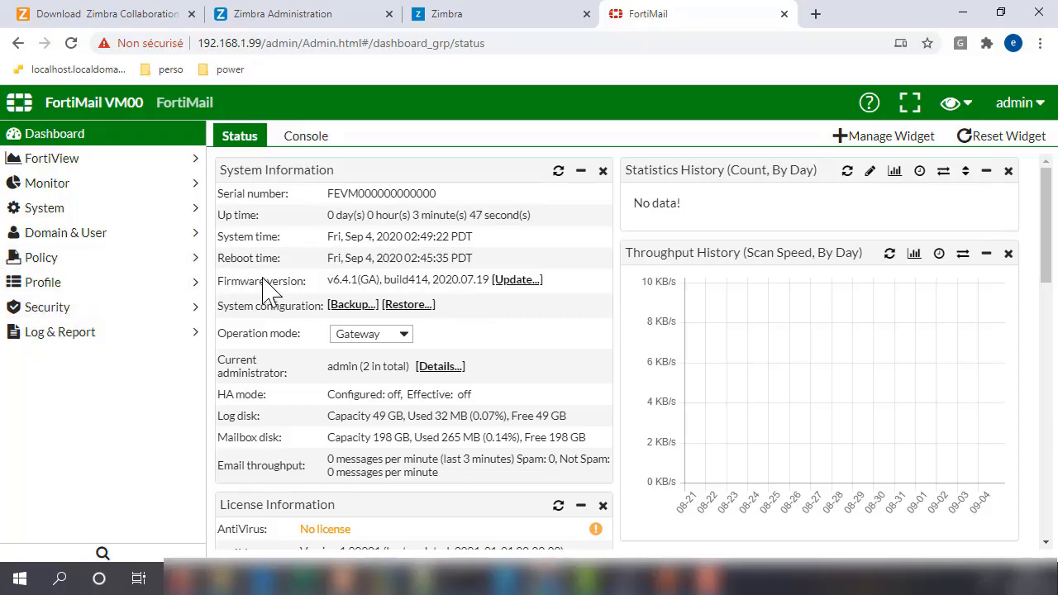
scroll(331, 273, down, 1)
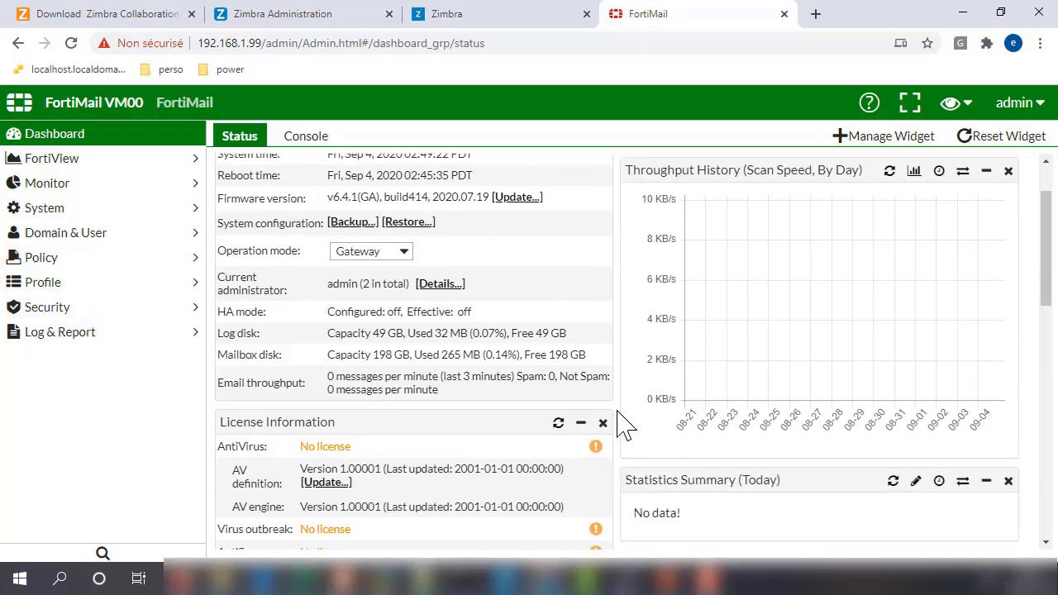
scroll(624, 418, down, 2)
scroll(628, 407, down, 3)
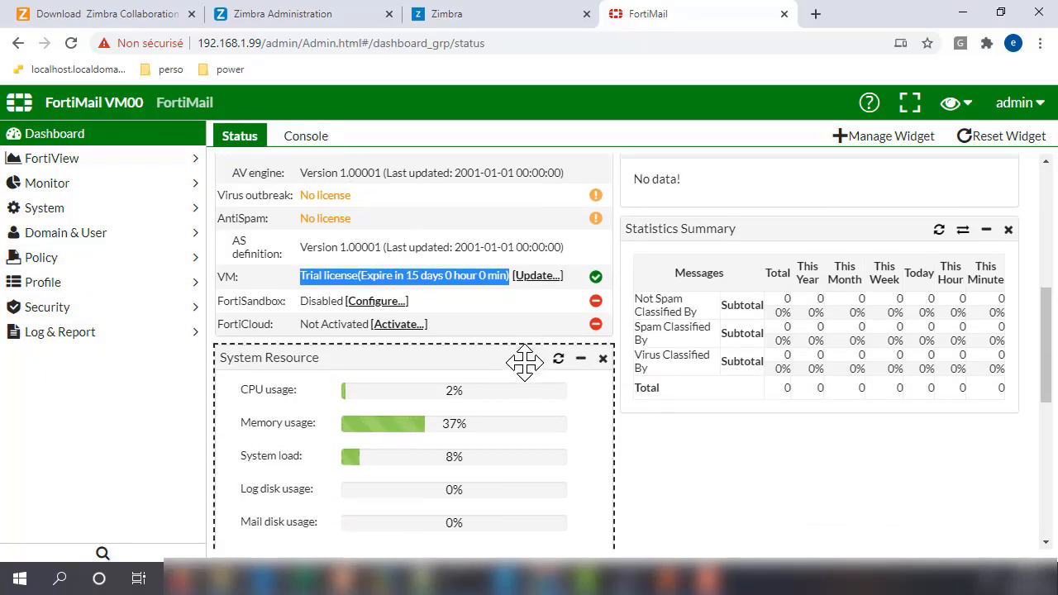
scroll(537, 357, down, 3)
scroll(728, 330, up, 3)
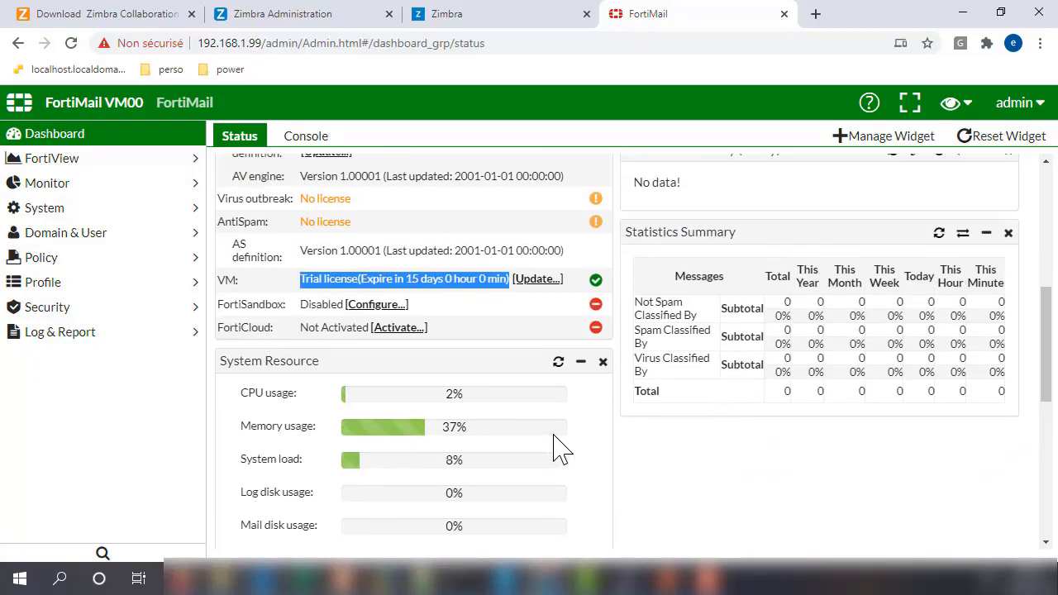
scroll(550, 449, down, 3)
scroll(538, 446, down, 1)
scroll(537, 439, up, 6)
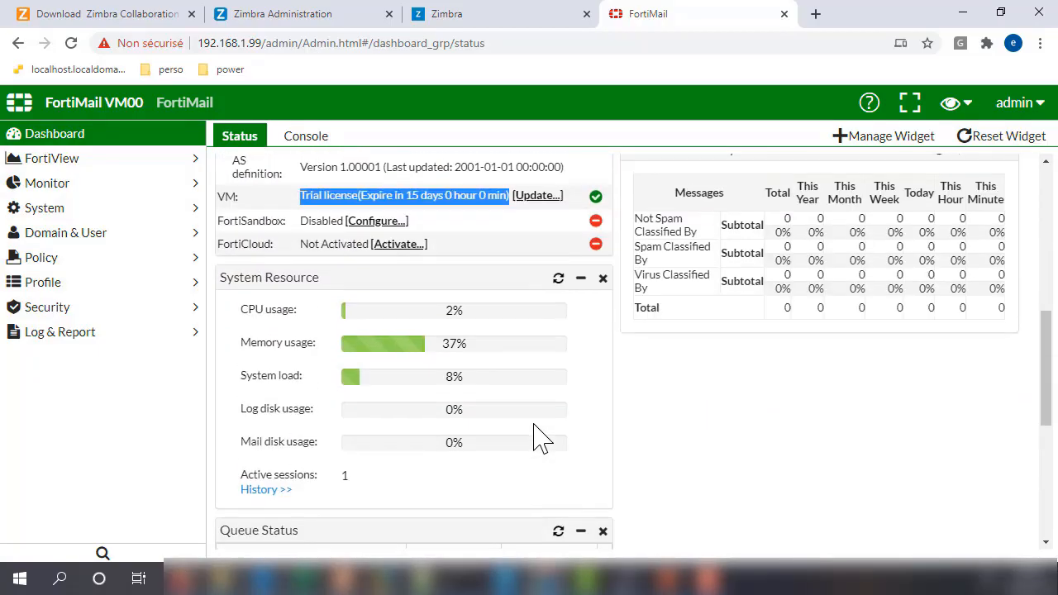
scroll(537, 439, up, 2)
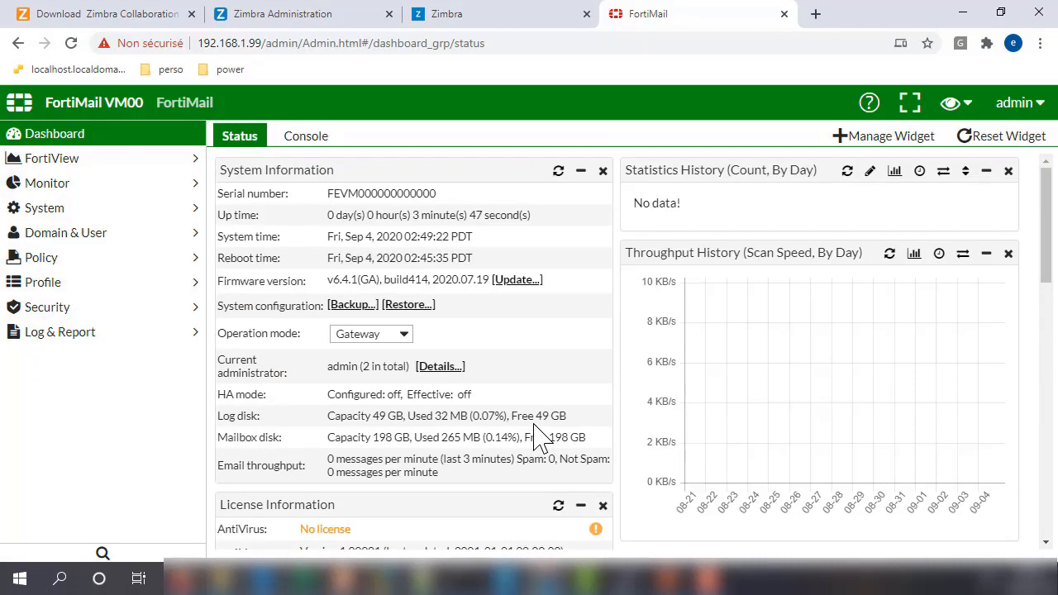
Step: Open the dashboard widget settings, pick License Information, and close the dialog
click(844, 139)
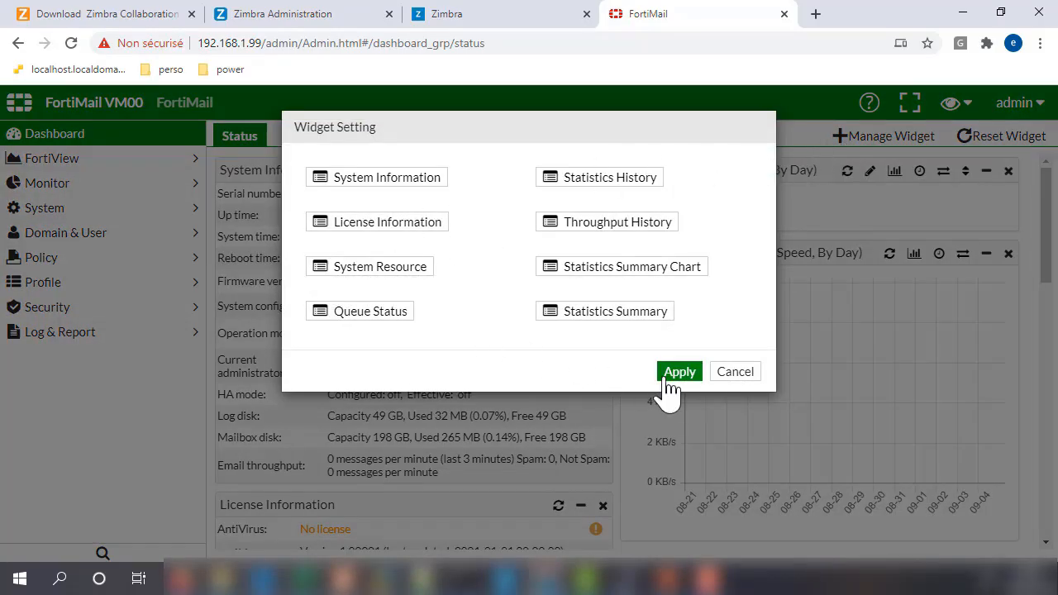
click(418, 224)
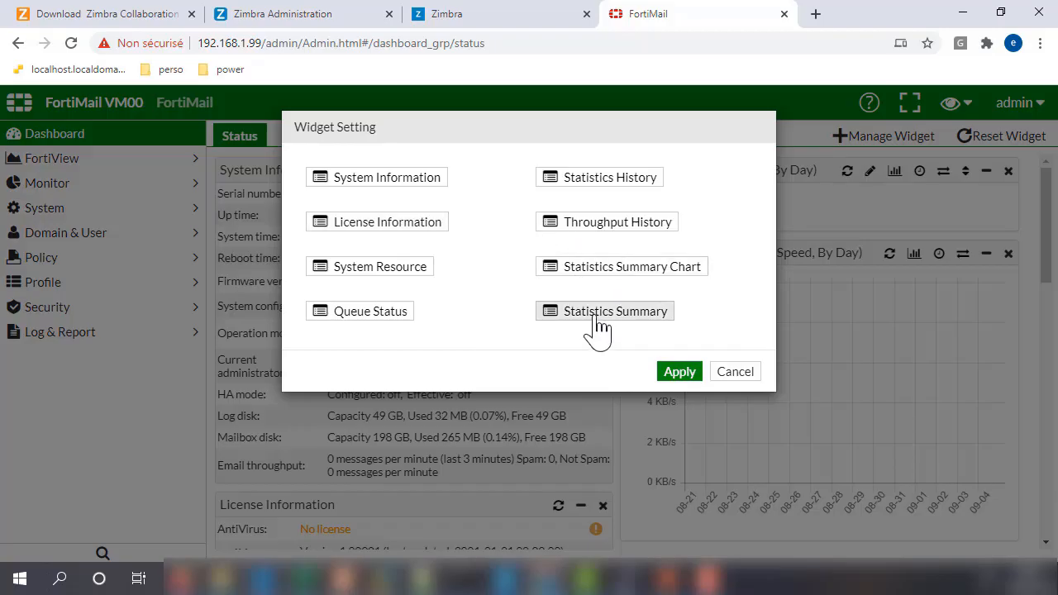
click(735, 372)
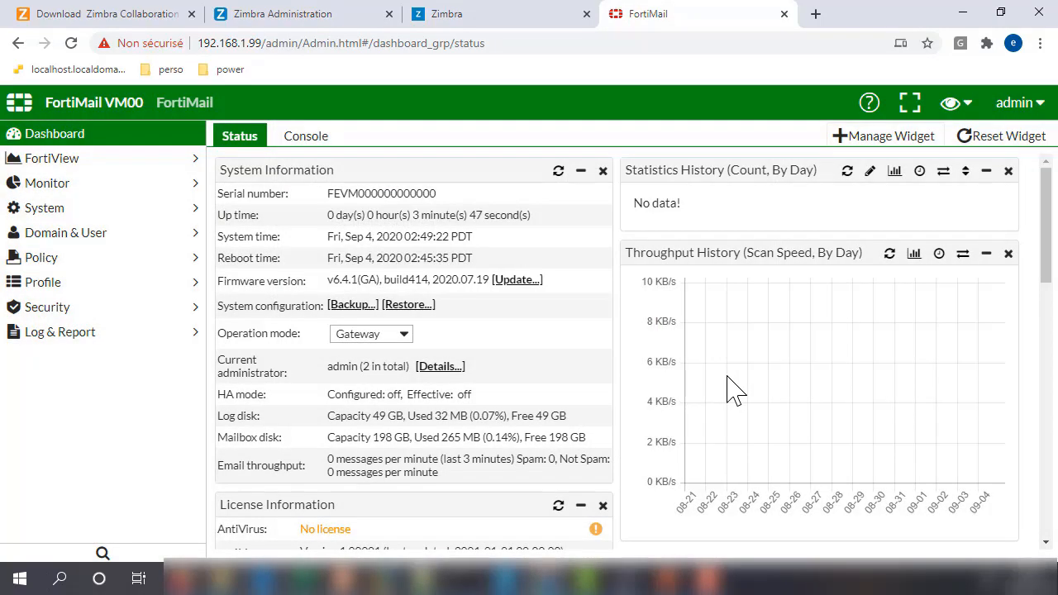
Step: Glance at the web Console, then return to Status and scroll through the license and service widgets
click(314, 139)
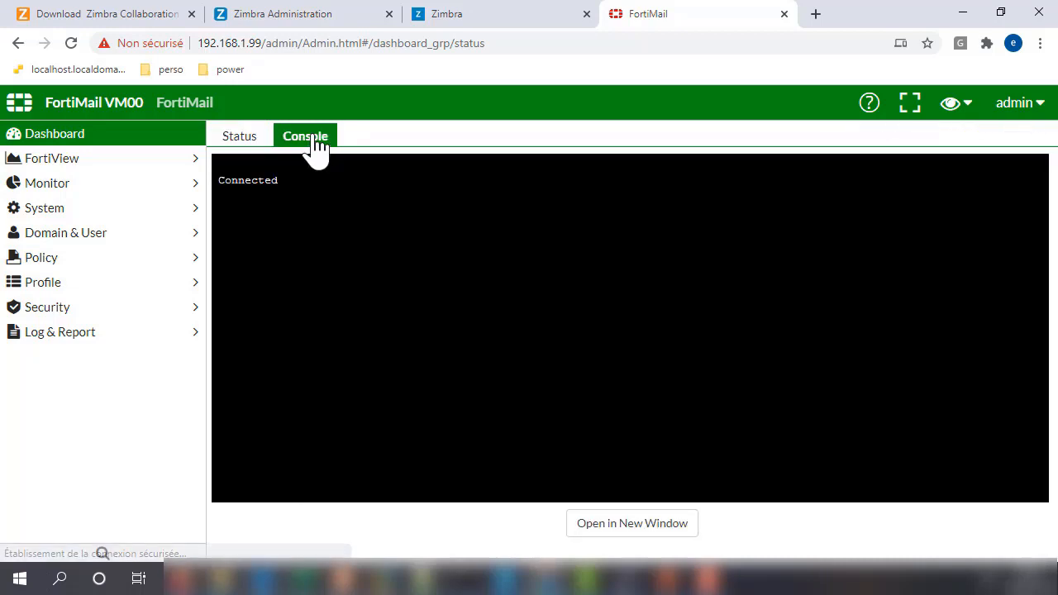
click(243, 140)
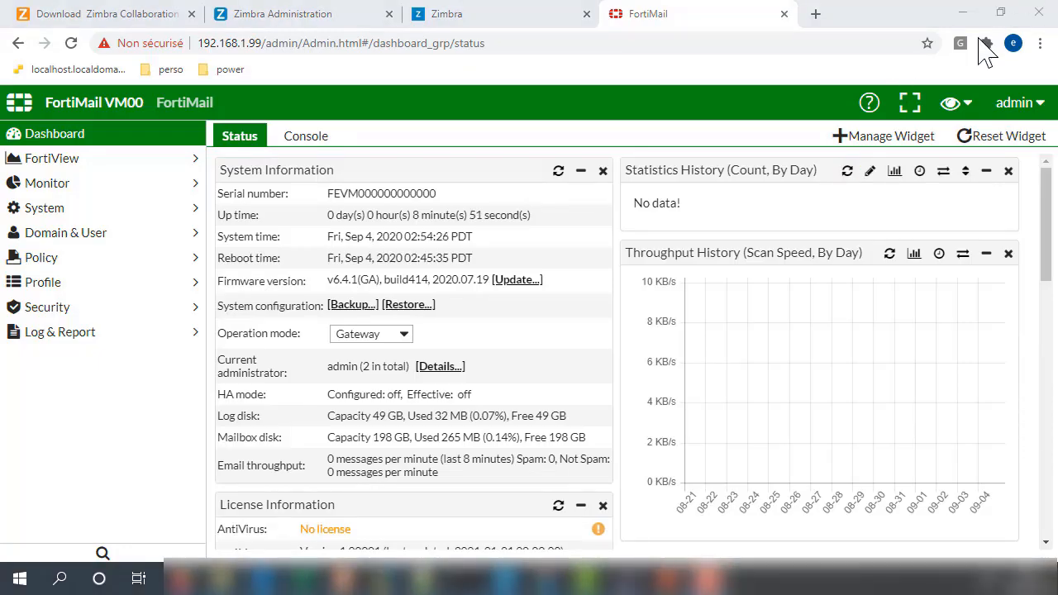
scroll(434, 273, down, 3)
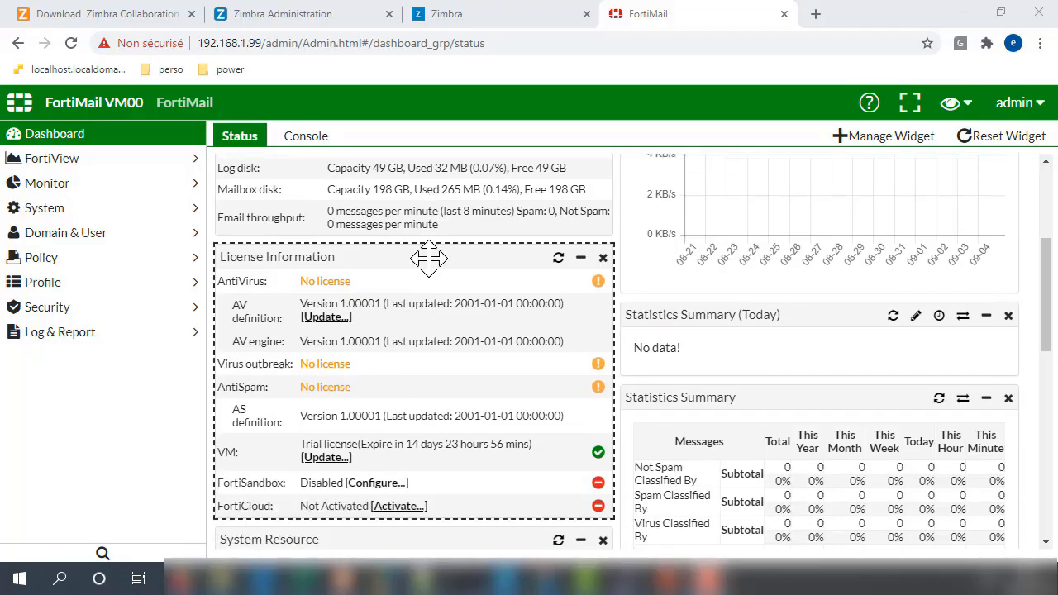
scroll(428, 259, up, 2)
scroll(424, 272, down, 2)
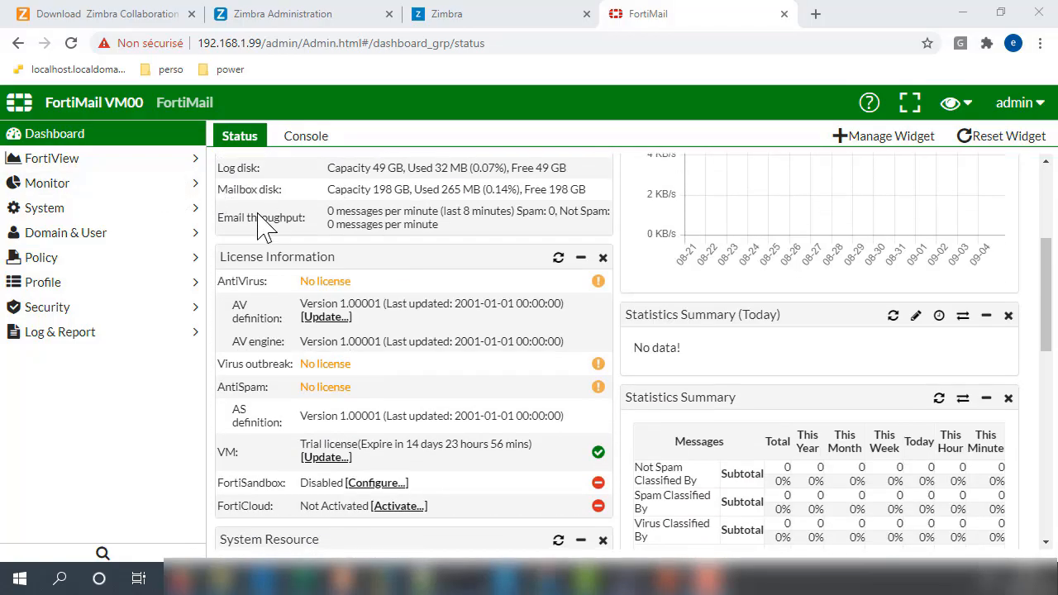
Step: Expand FortiView and view Mail Statistics, then Threat Statistics
click(71, 168)
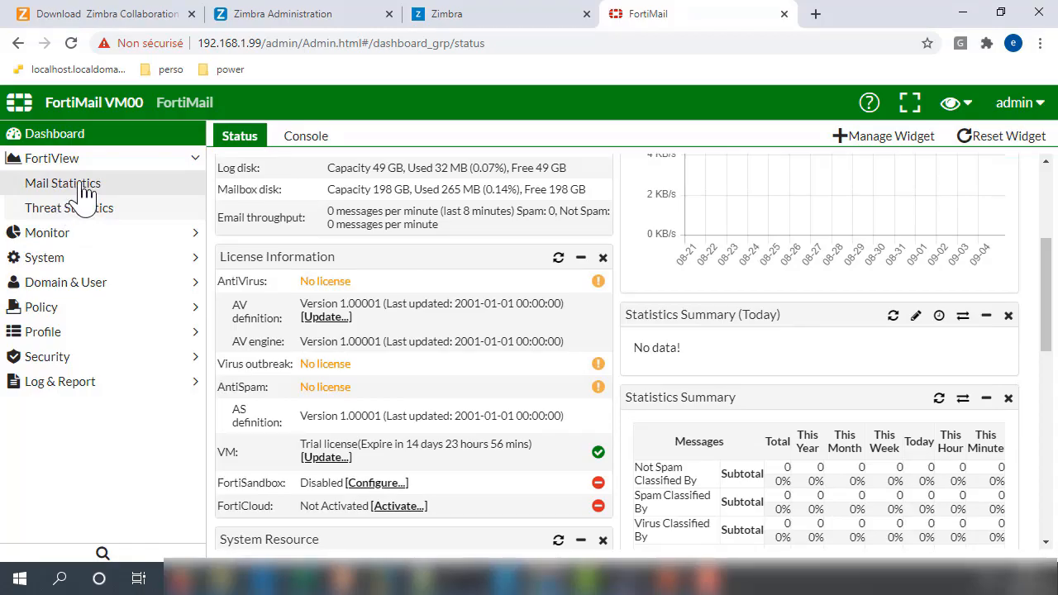
click(86, 194)
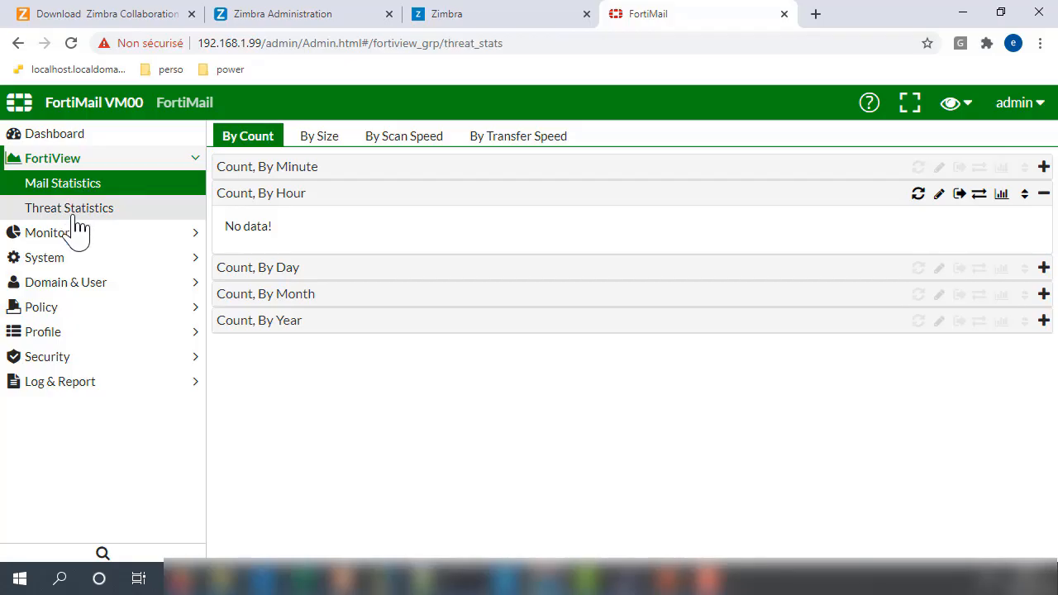
click(74, 215)
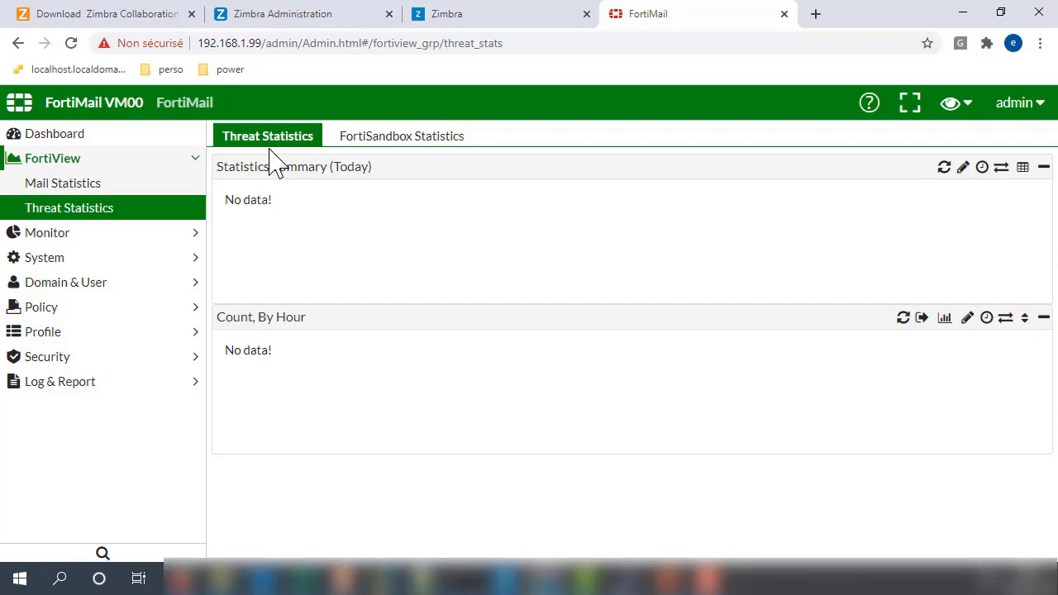
Step: Check the FortiSandbox Statistics tab, return to Threat Statistics, and expand Monitor
click(369, 144)
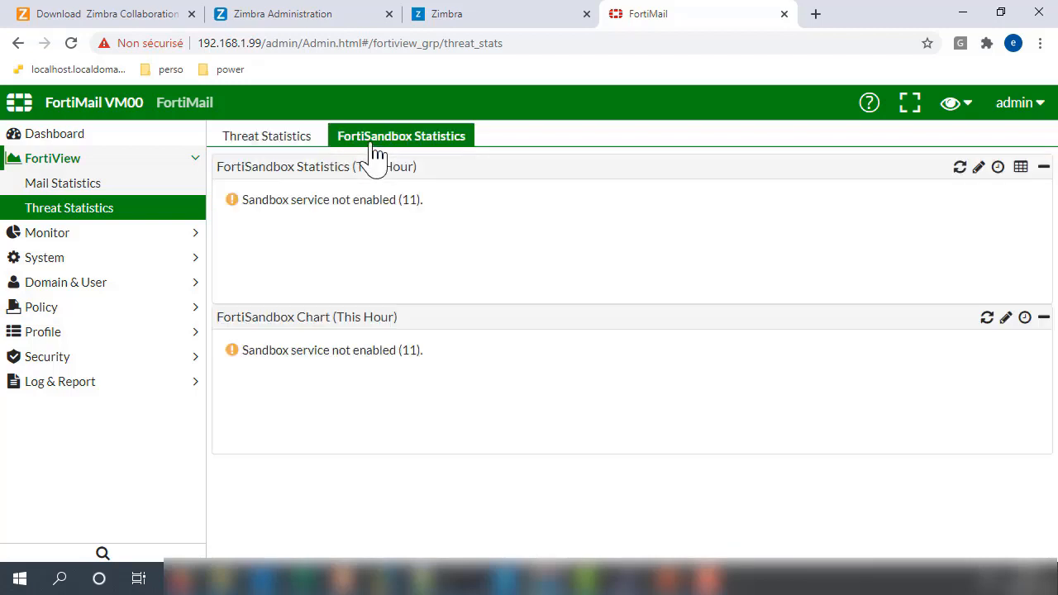
click(277, 146)
click(367, 147)
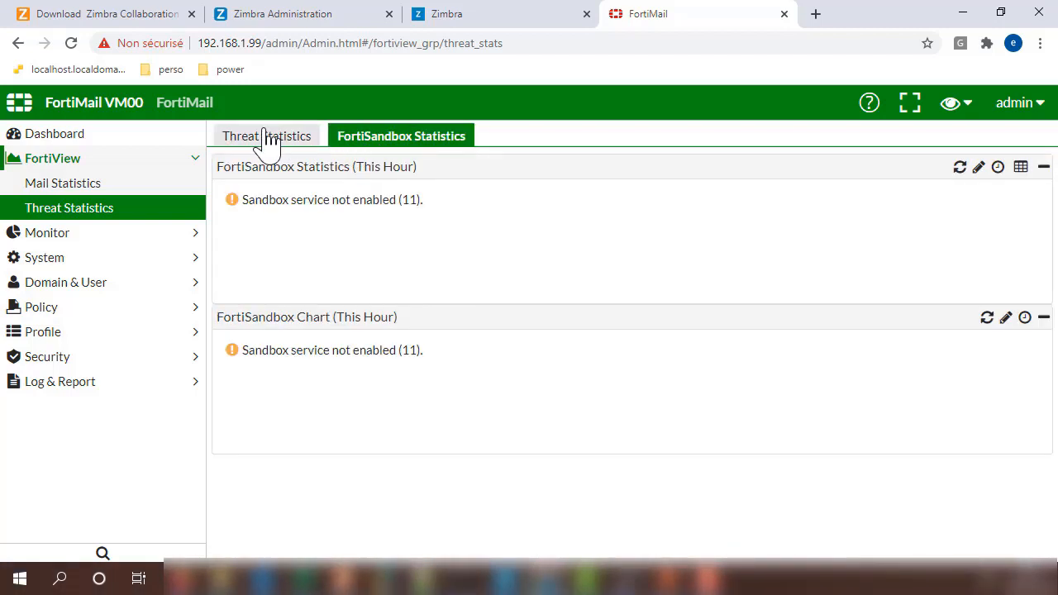
click(261, 139)
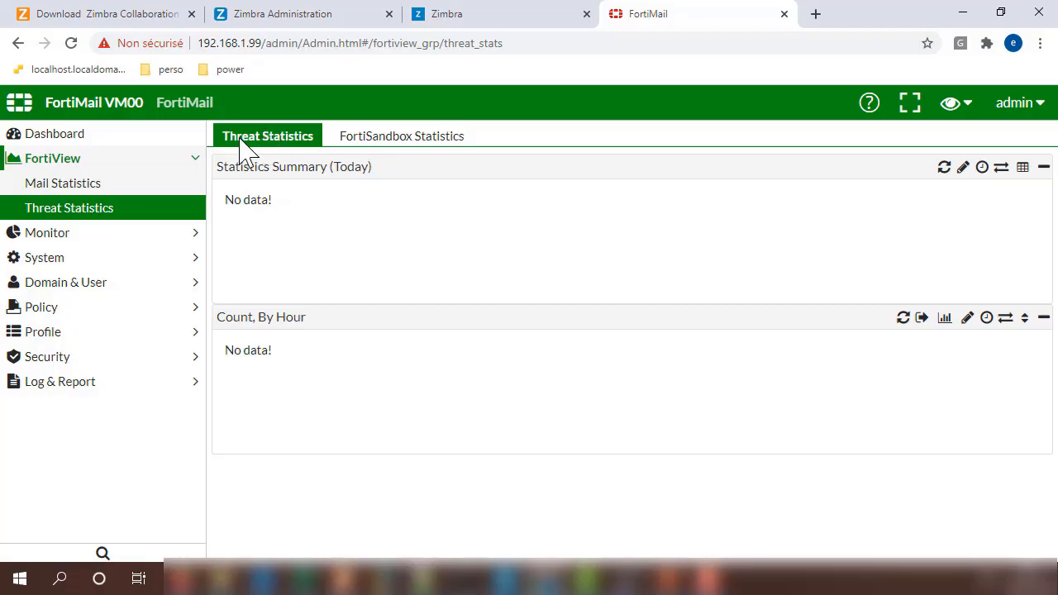
click(63, 238)
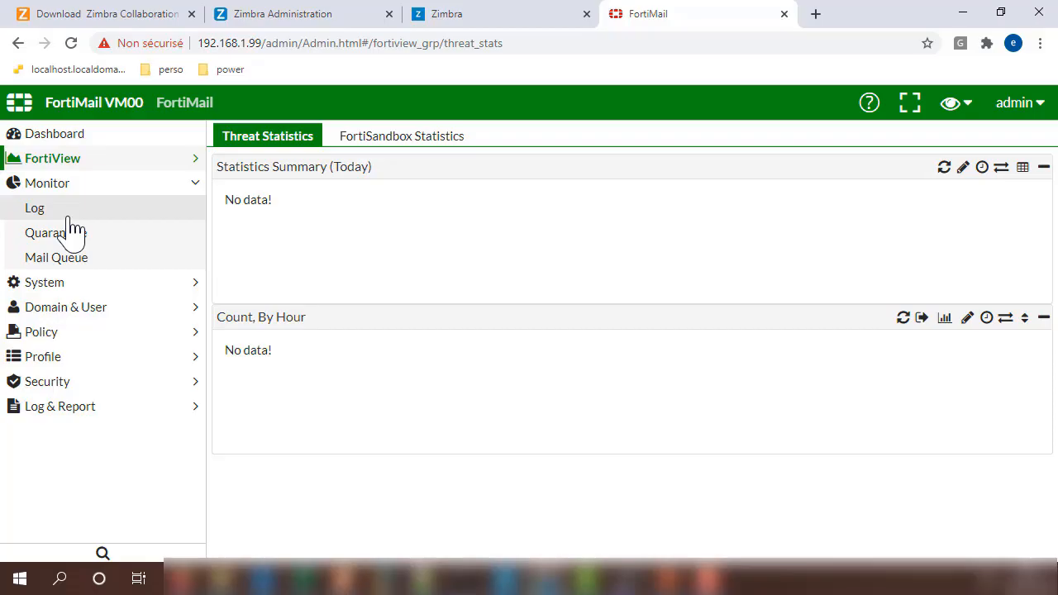
Step: Browse the Monitor Log tabs: system event, mail event, antivirus and antispam logs
click(54, 235)
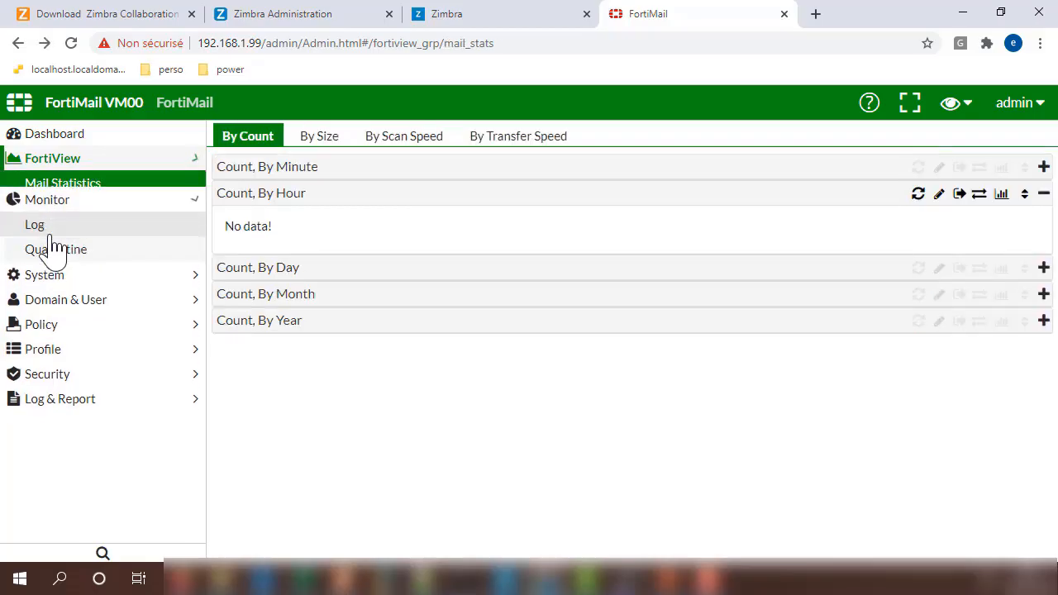
click(63, 212)
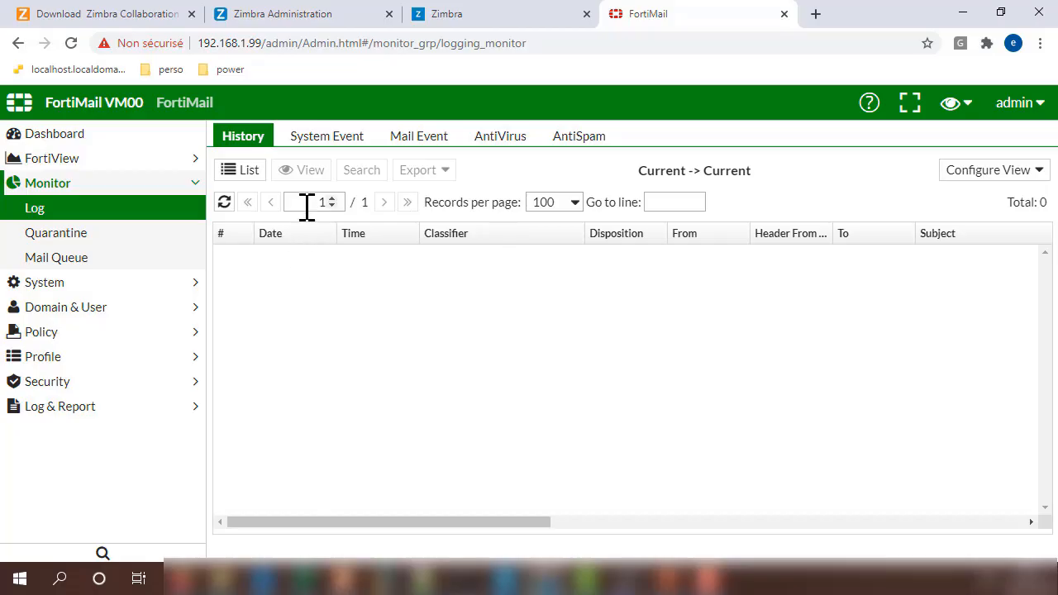
click(320, 140)
click(453, 149)
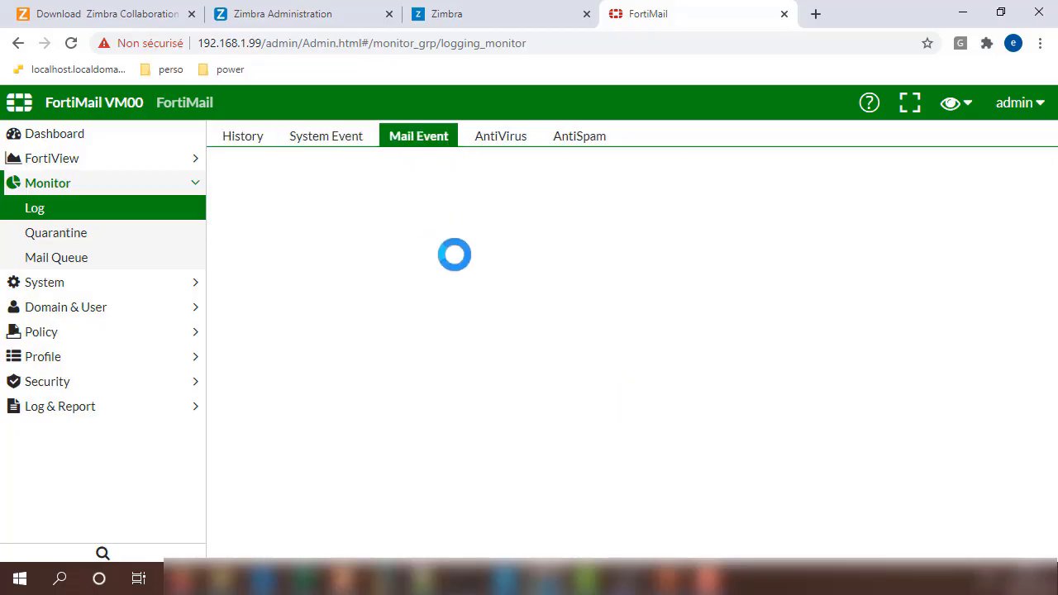
click(500, 150)
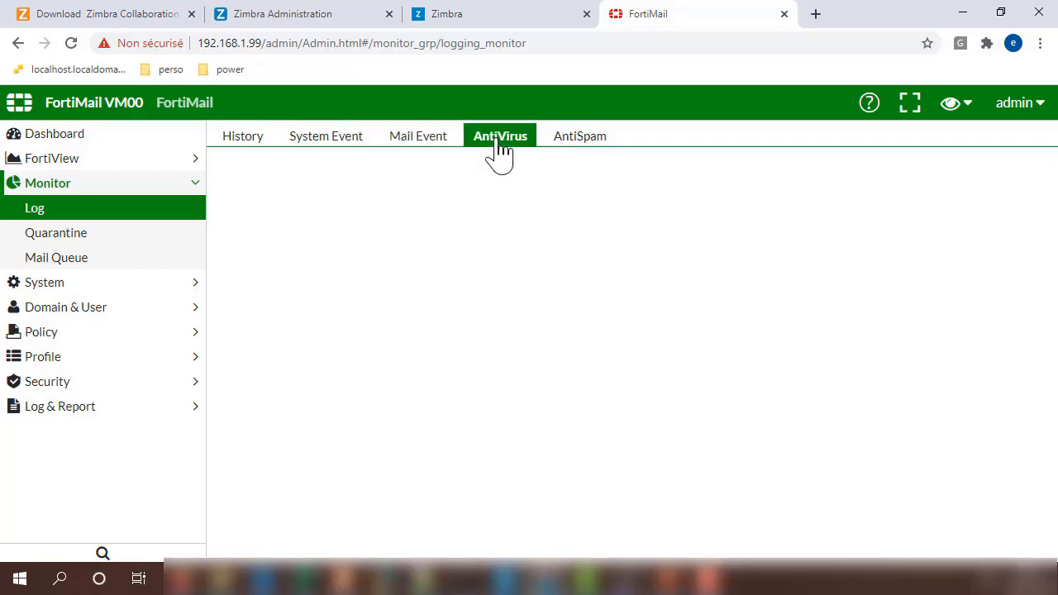
click(571, 147)
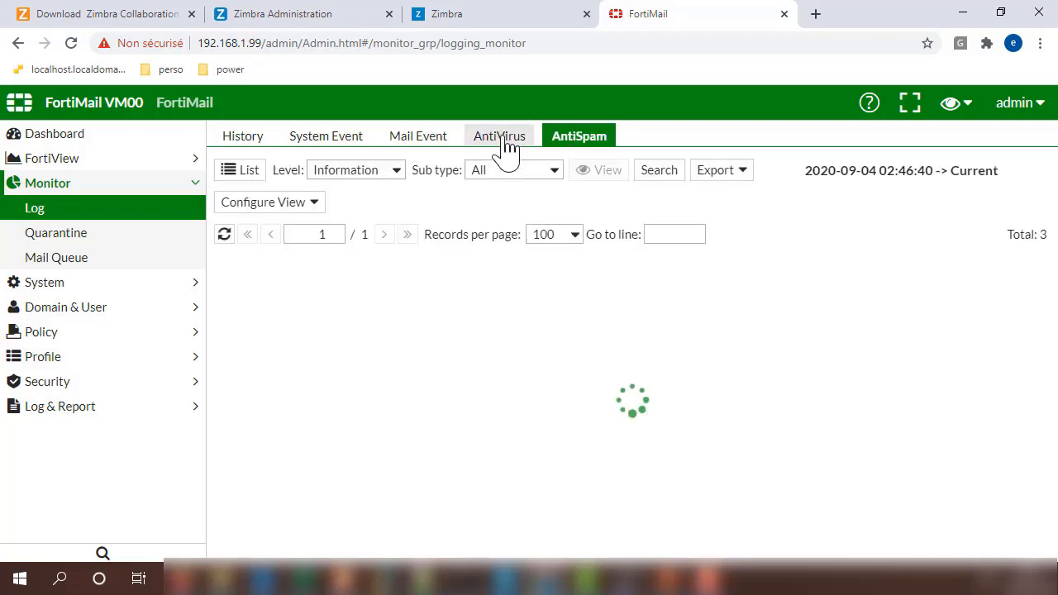
click(507, 150)
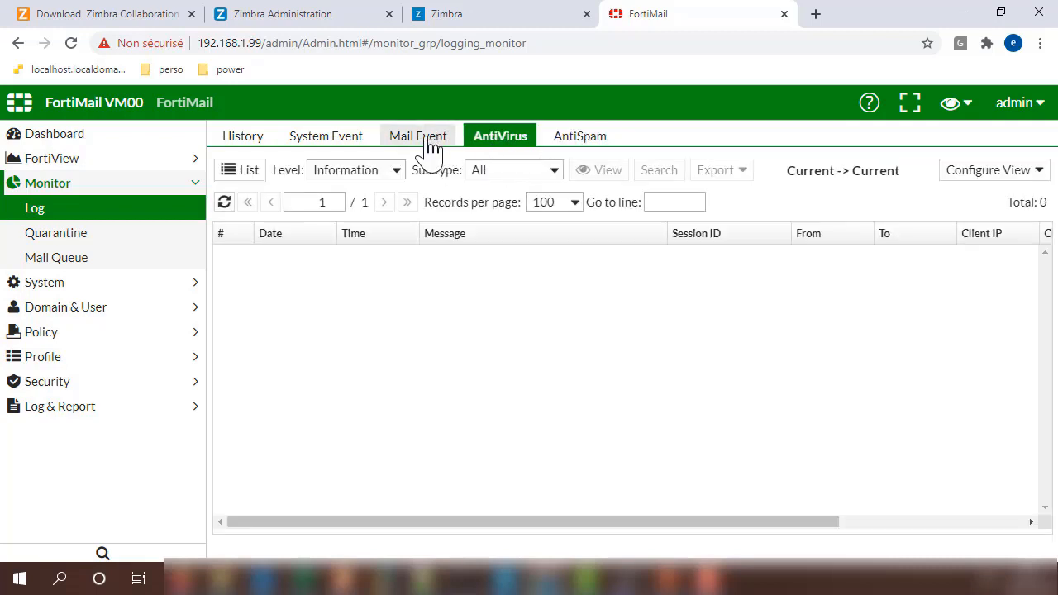
click(430, 149)
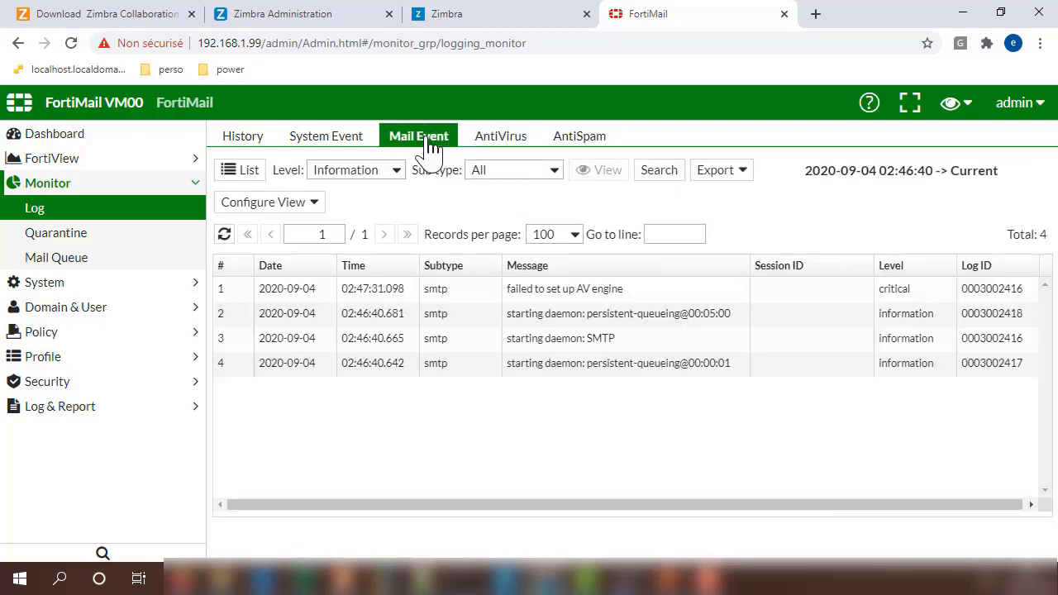
click(346, 142)
Step: View the empty Quarantine and Mail Queue monitors, then expand System
click(49, 234)
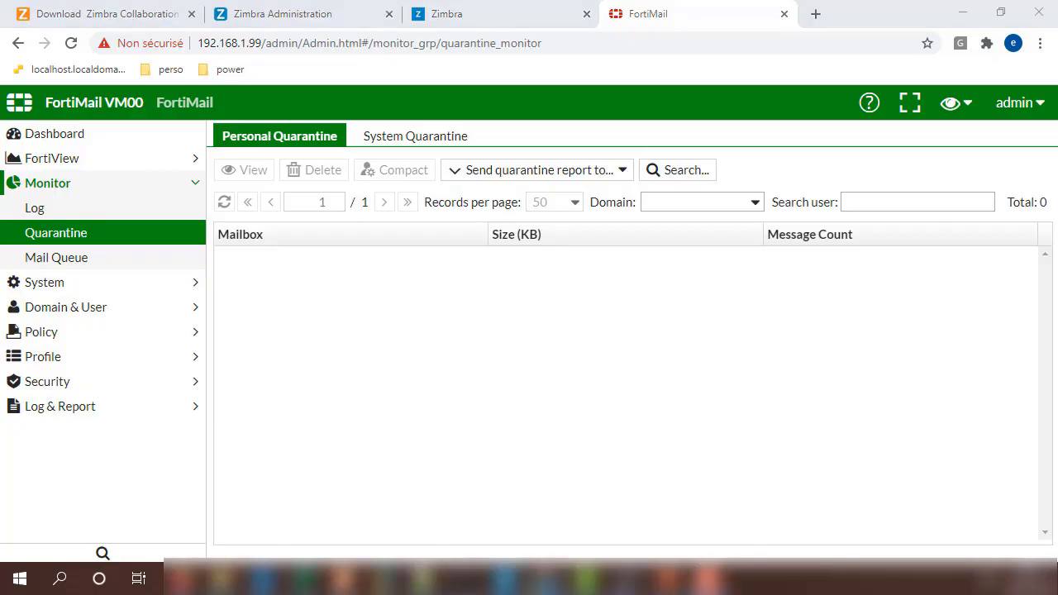
click(71, 259)
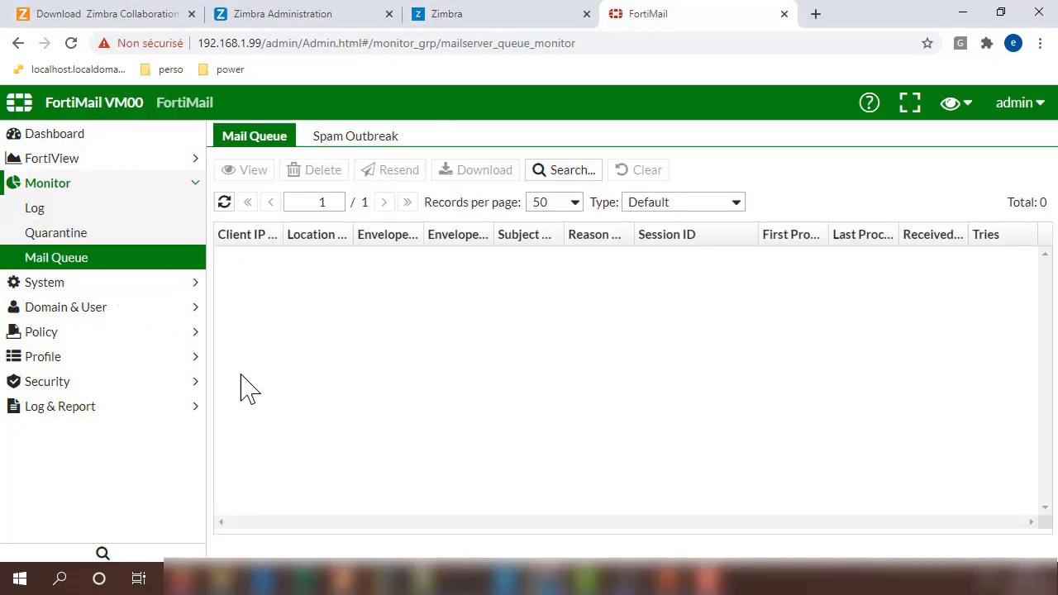
click(62, 294)
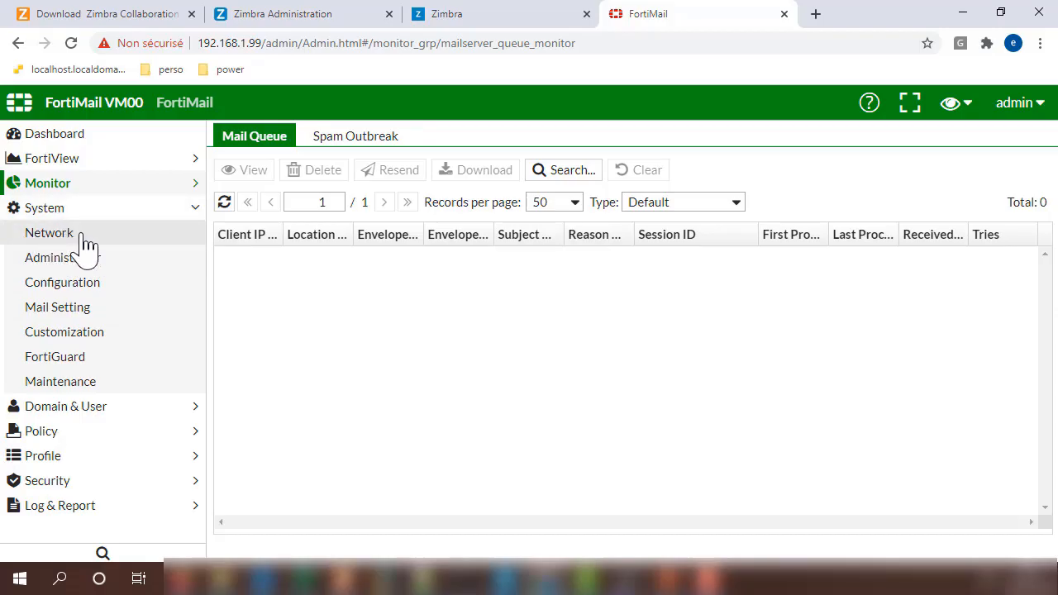
Step: Browse Network, Administrator and Configuration, ending on Mail Setting with SMTP 25, SMTPS 465, POP3 110
click(76, 238)
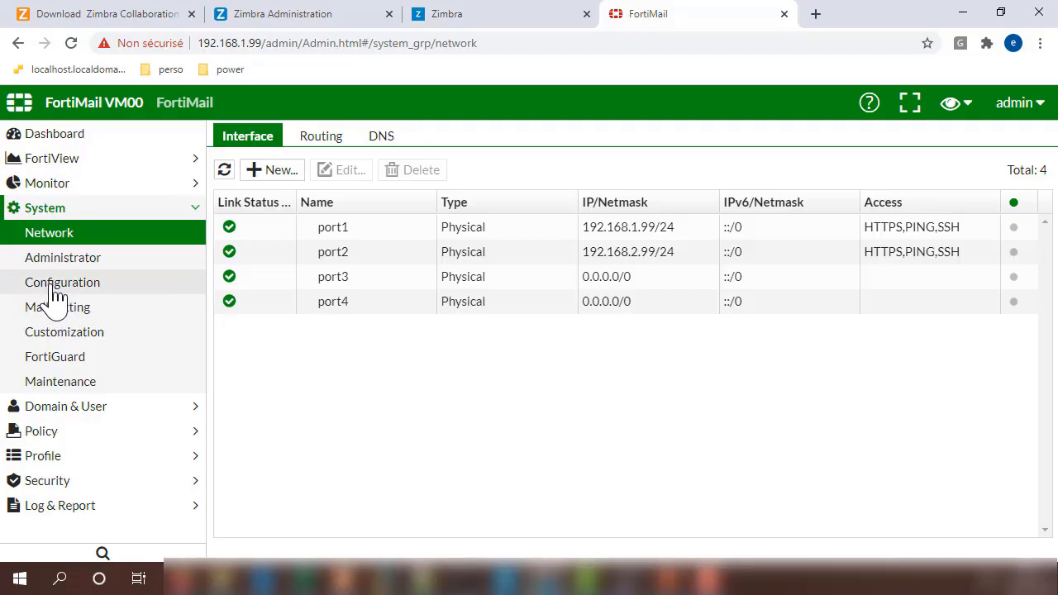
click(57, 283)
click(53, 264)
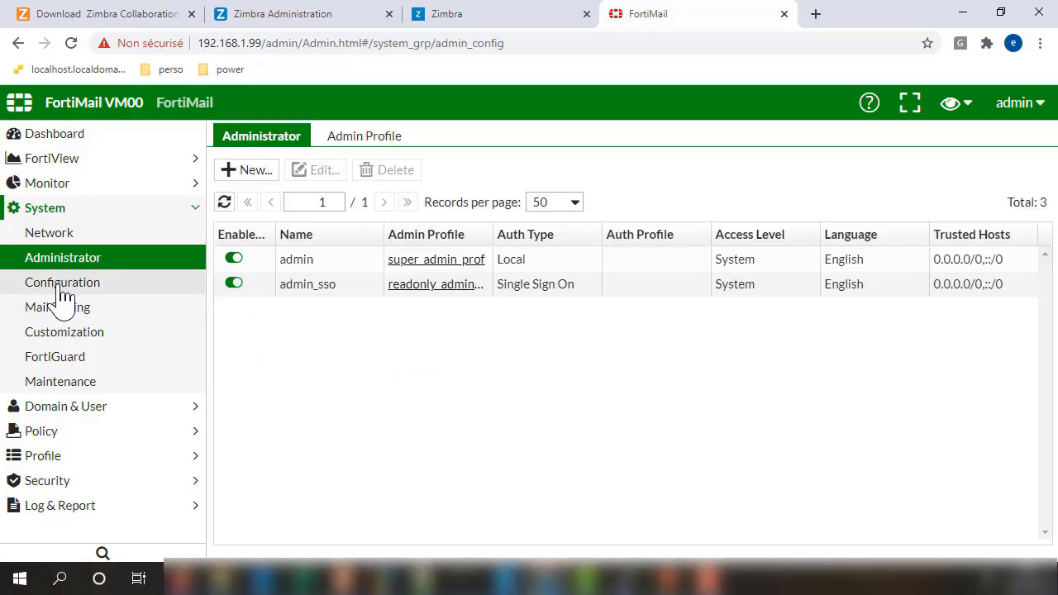
click(62, 285)
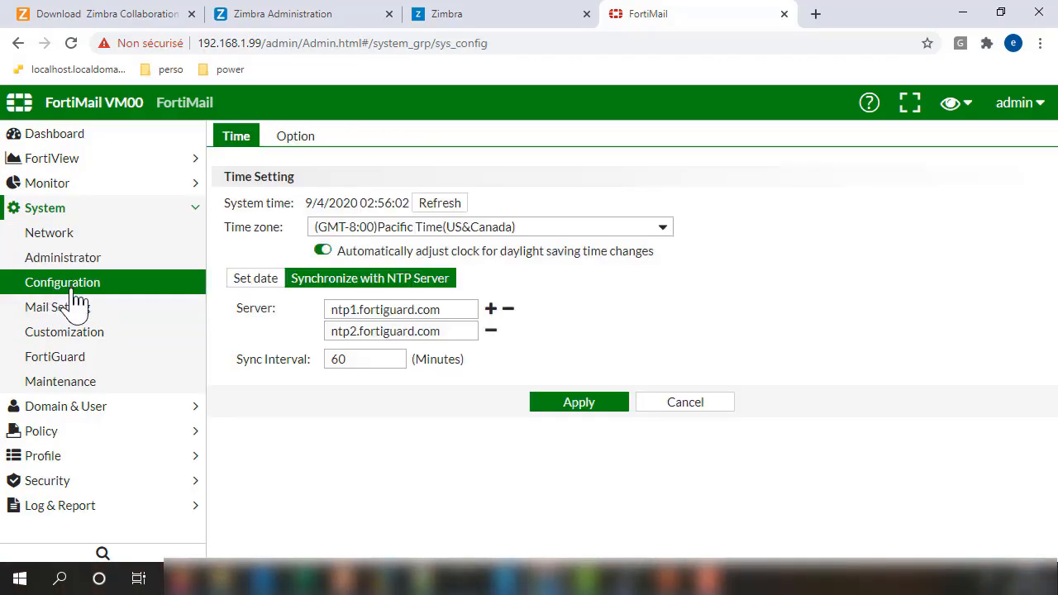
click(66, 314)
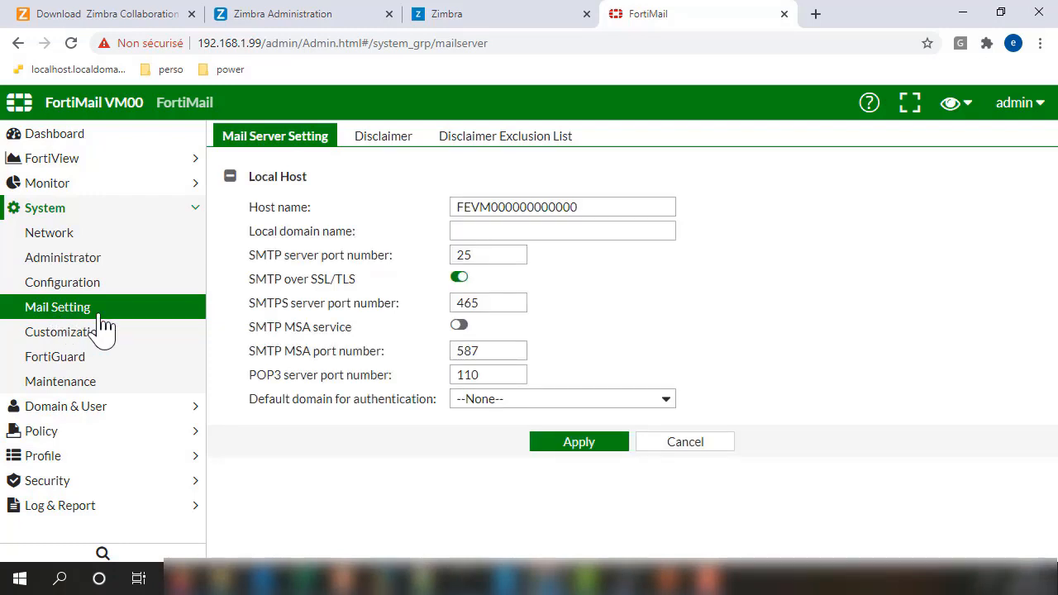
Step: Replace the Mail Setting host name with FortiMail, apply it, and go to System > Customization
drag(583, 208, 318, 231)
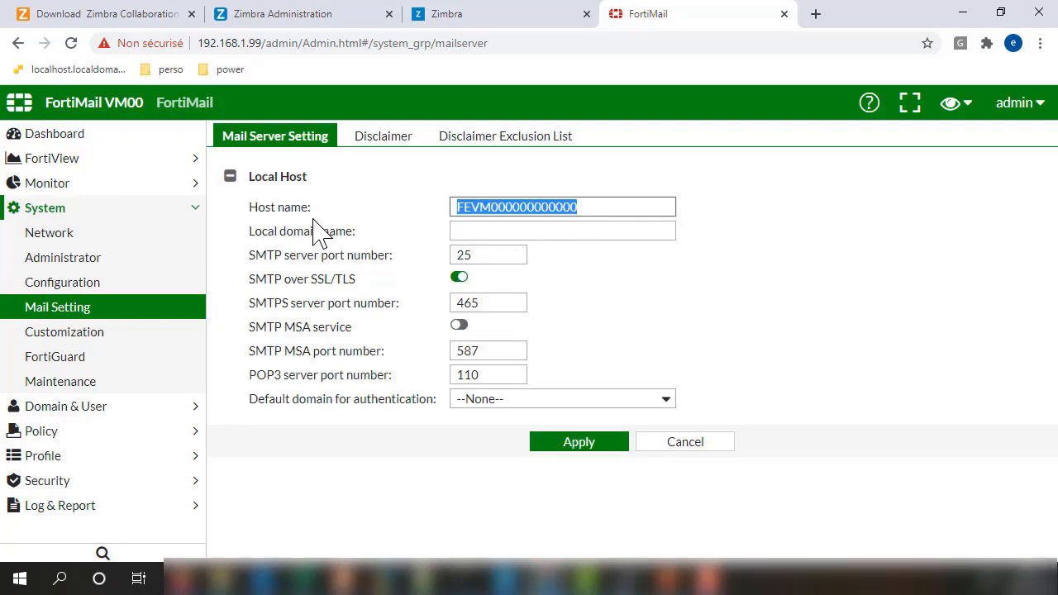
text(FortiMail)
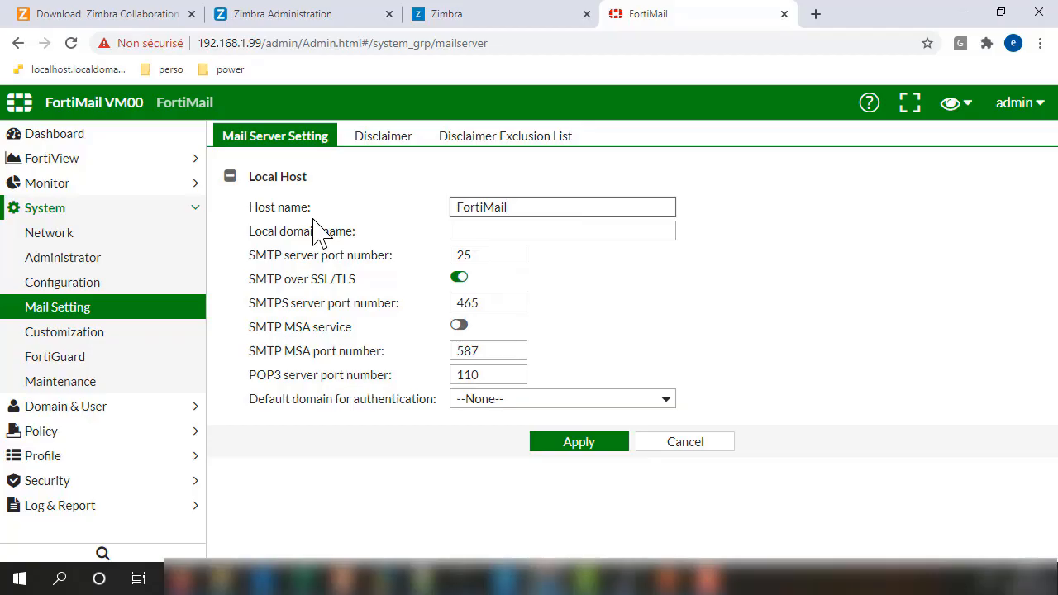
click(492, 232)
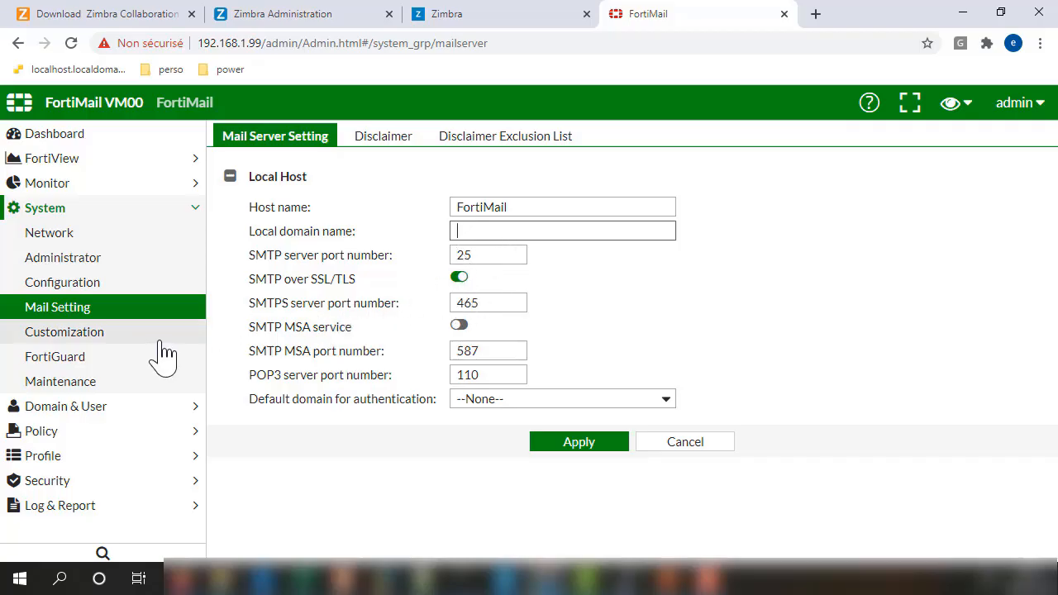
click(593, 449)
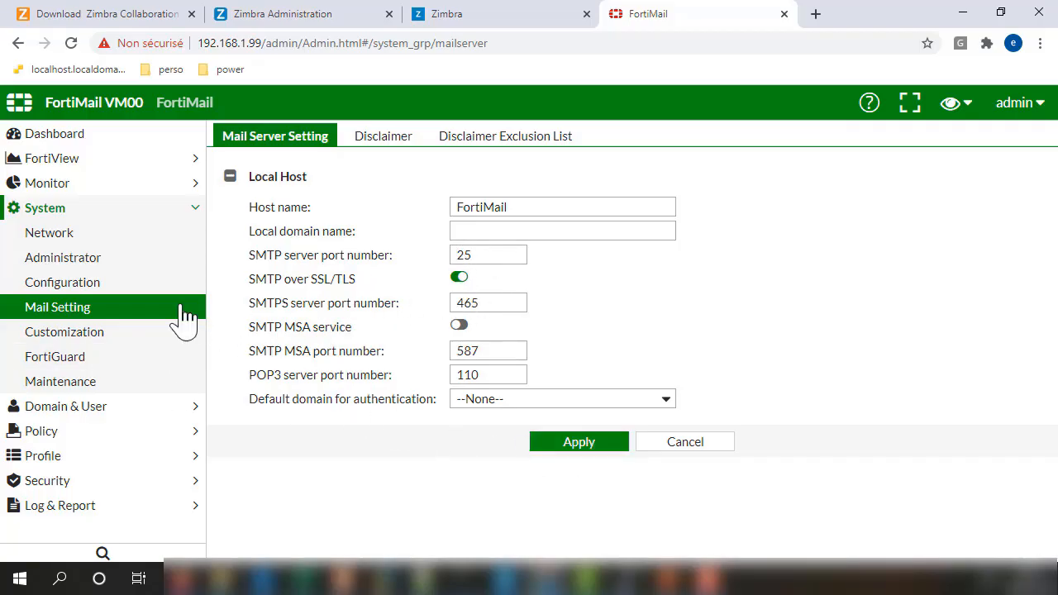
click(62, 335)
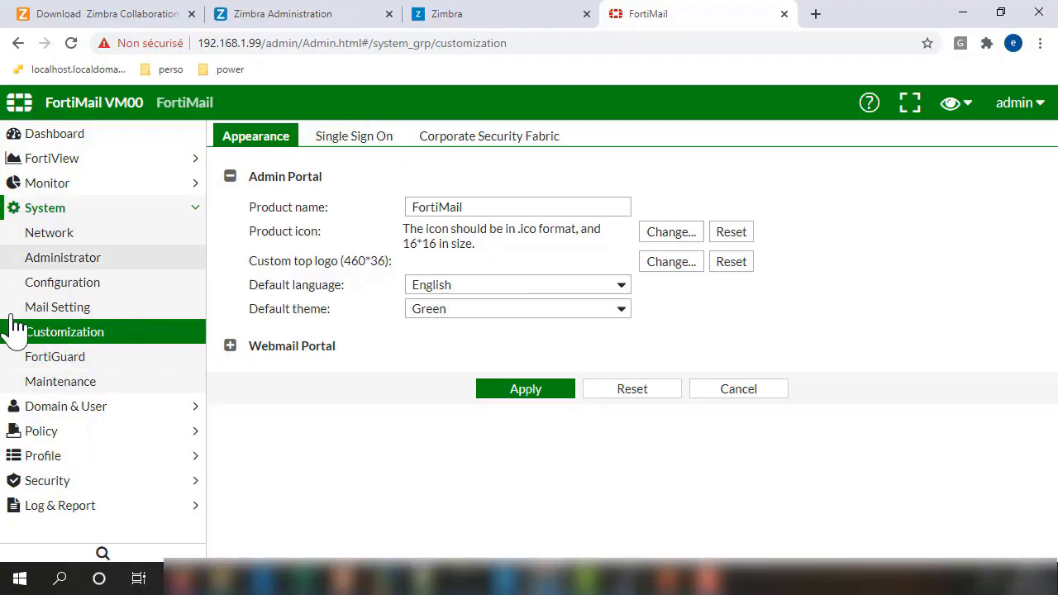
Step: Browse the FortiGuard, Maintenance, Domain & User, Policy and Profile sections
click(45, 358)
click(47, 384)
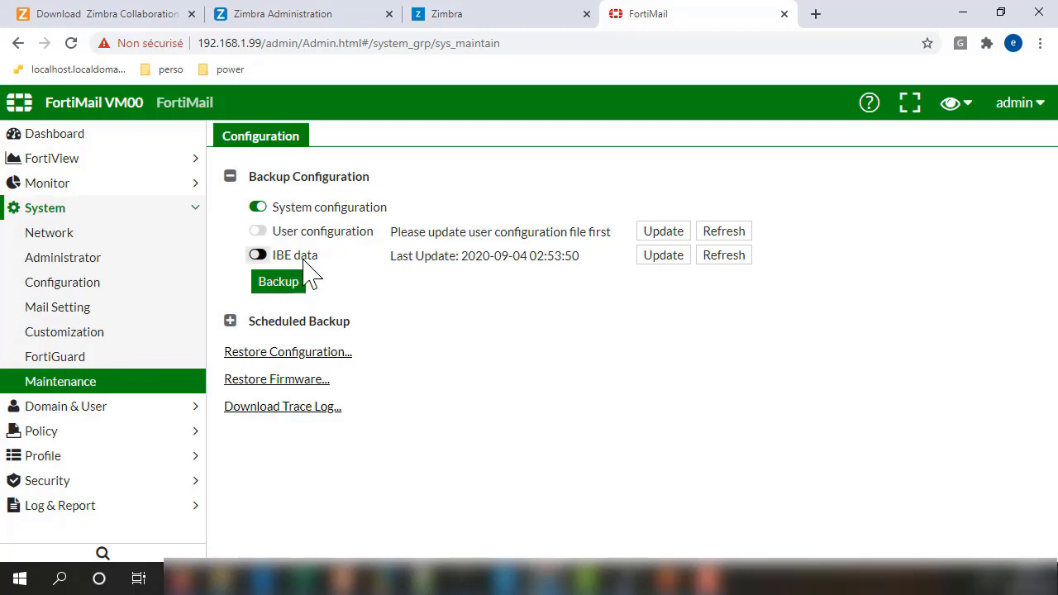
click(54, 406)
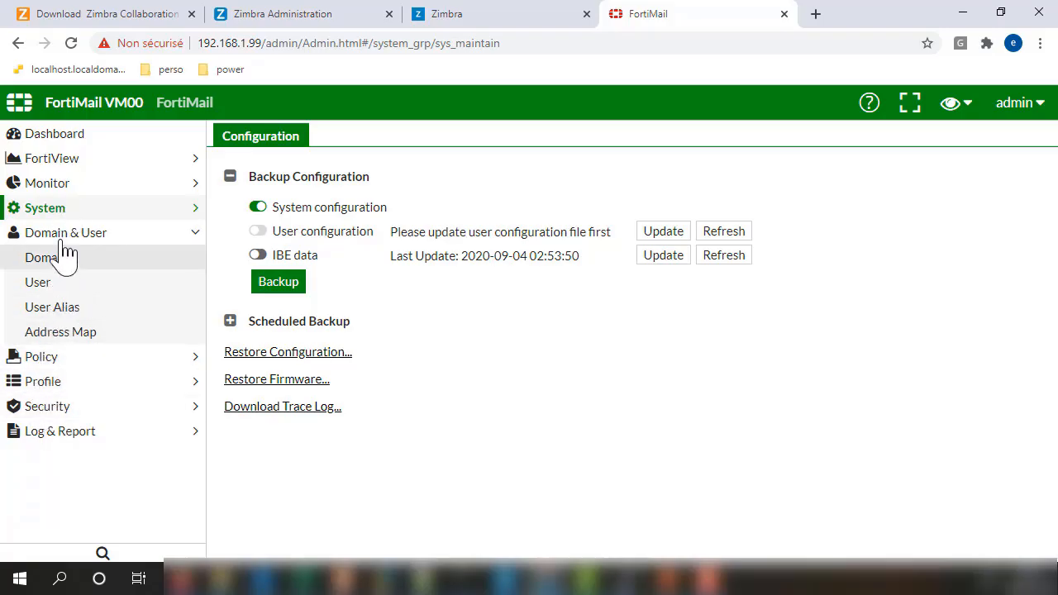
click(58, 365)
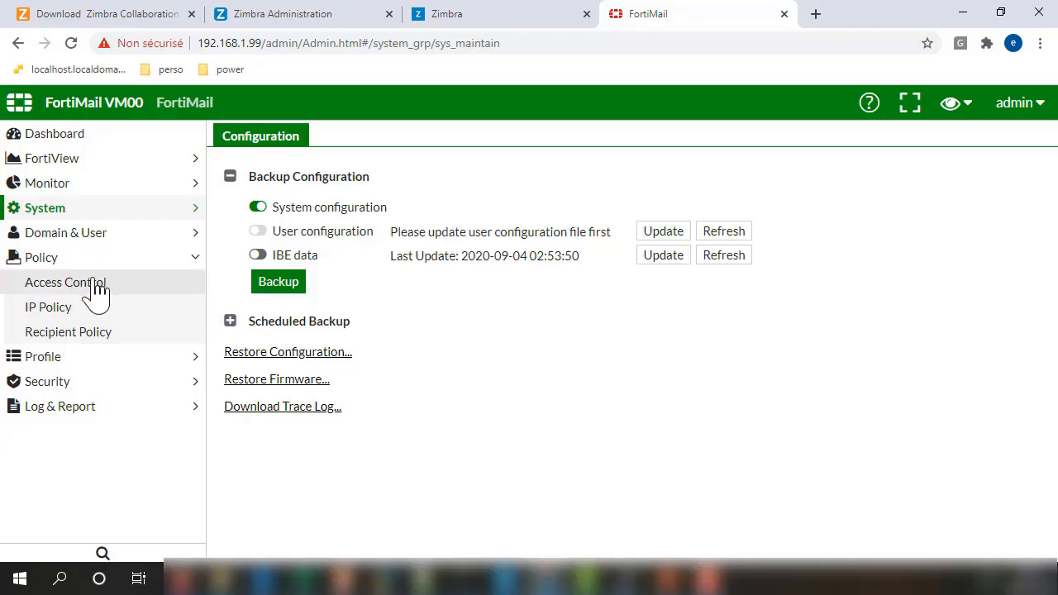
click(62, 364)
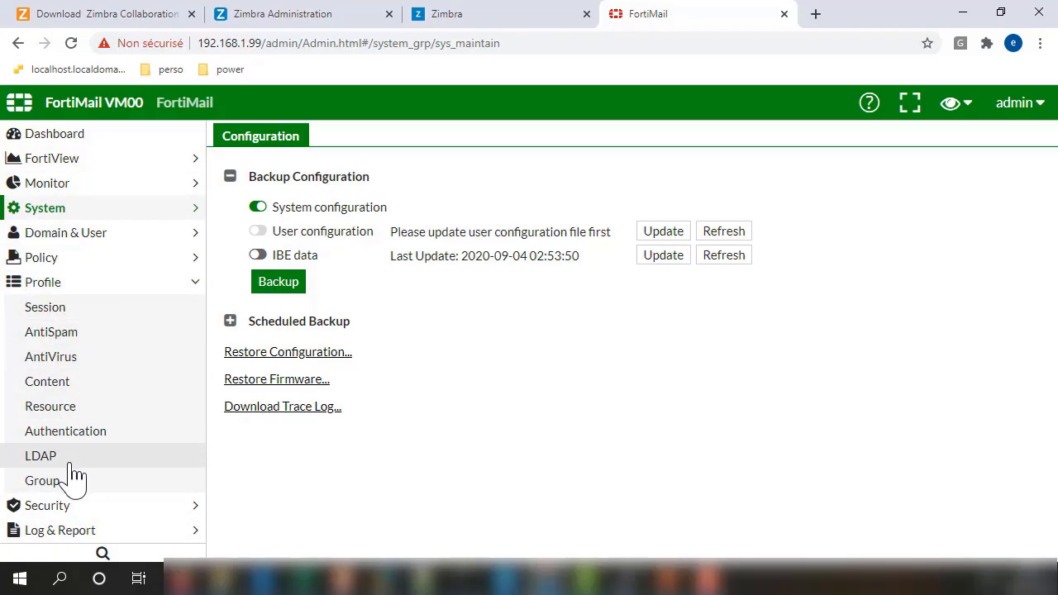
click(34, 285)
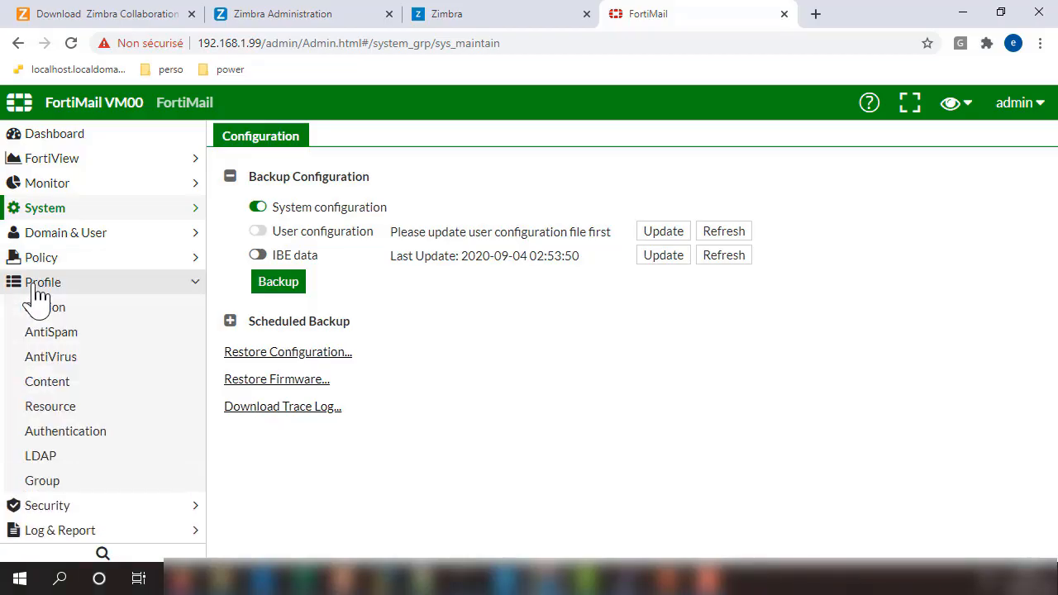
Step: Look through Security quarantine and block/safe lists, then Log & Report settings and alert email
click(74, 309)
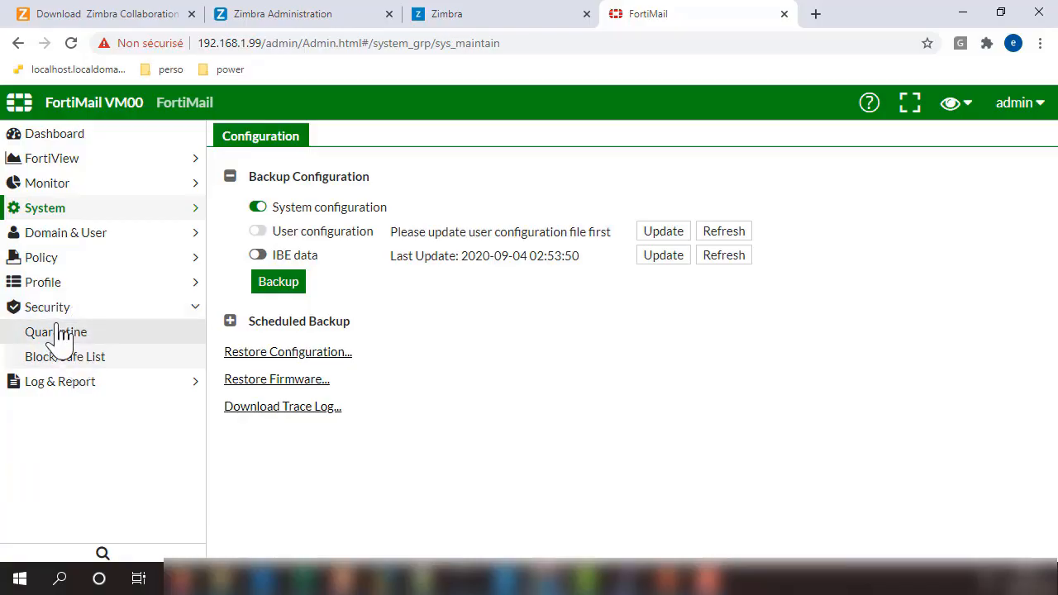
click(70, 332)
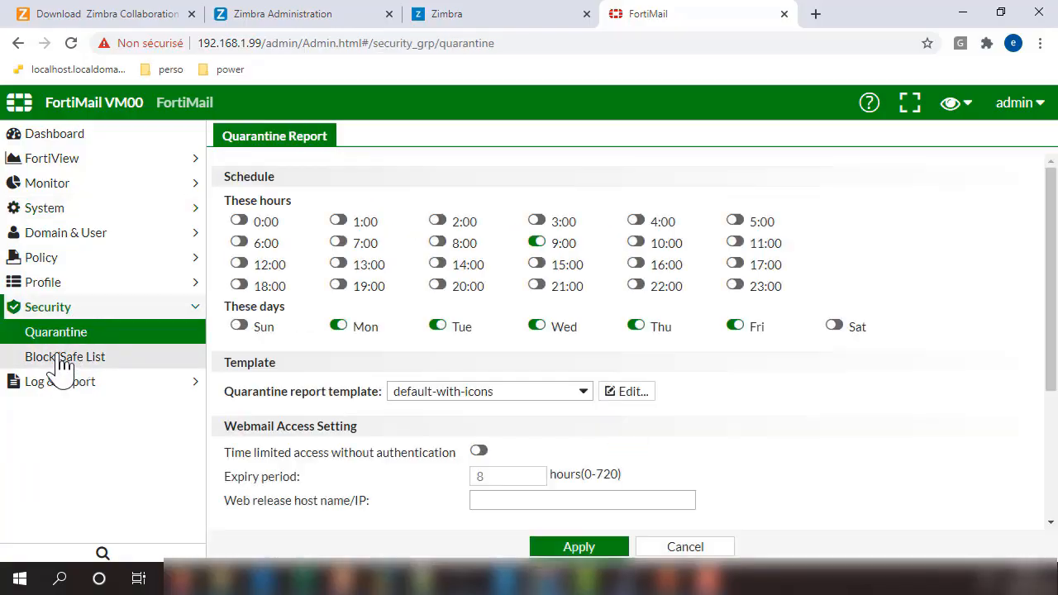
click(61, 358)
click(51, 383)
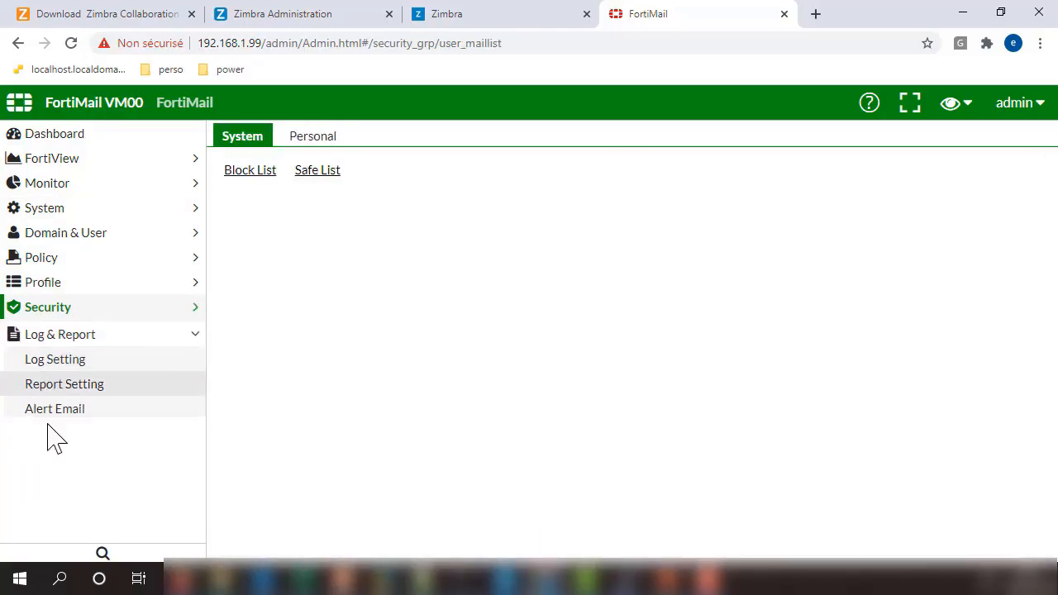
click(50, 361)
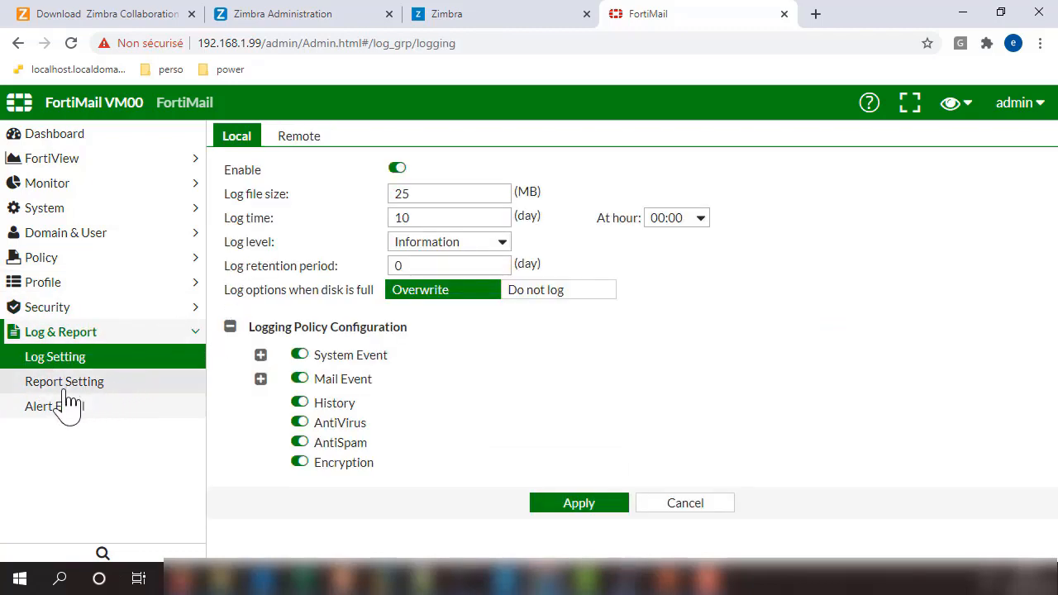
click(64, 387)
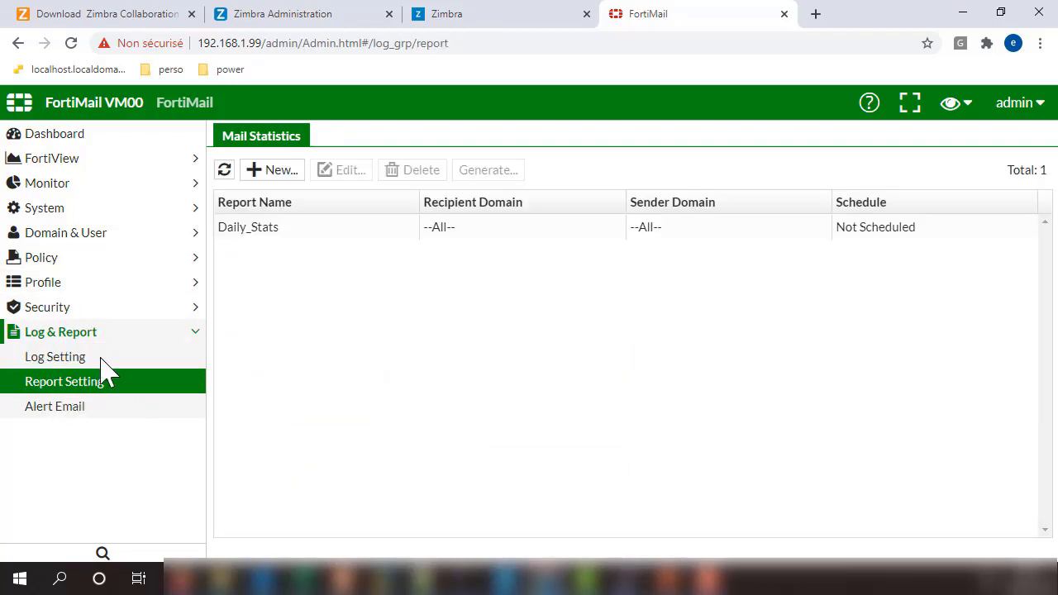
click(66, 405)
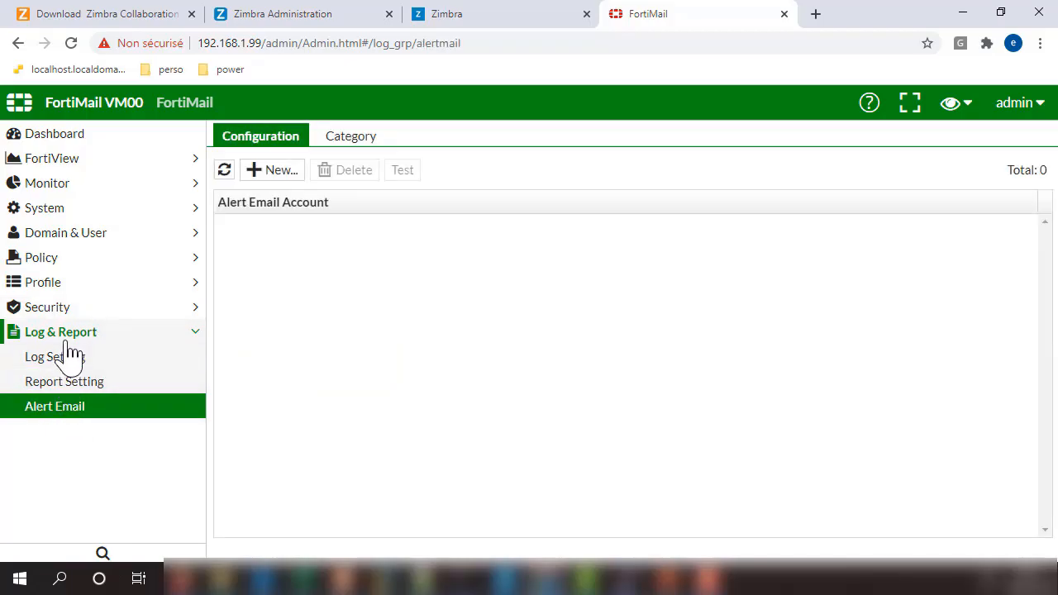
click(69, 336)
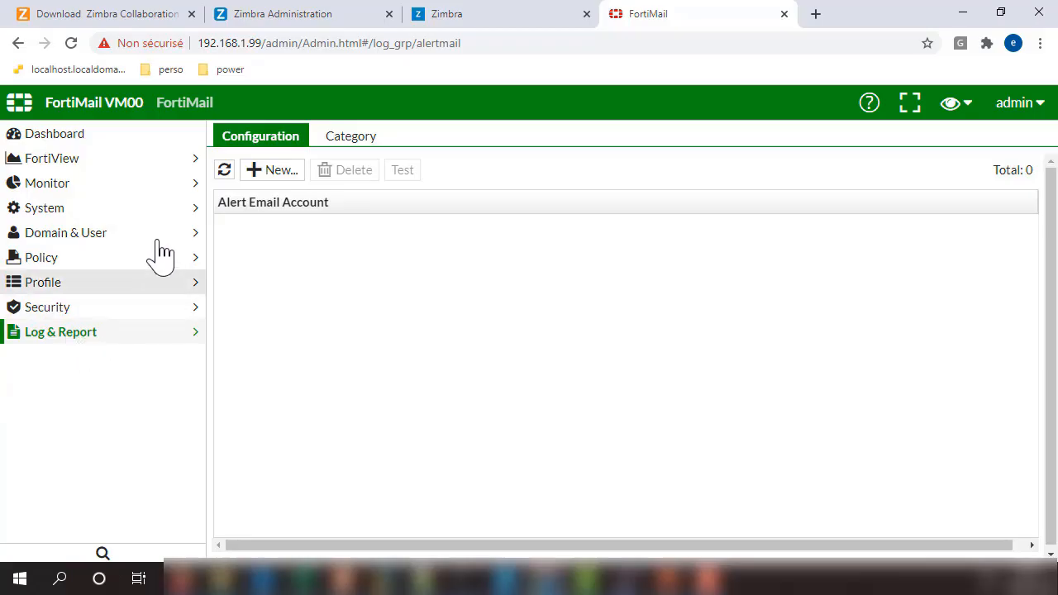
Step: Check the status dashboard, FortiView and Monitor pages, then open the System > Network interface list
click(88, 137)
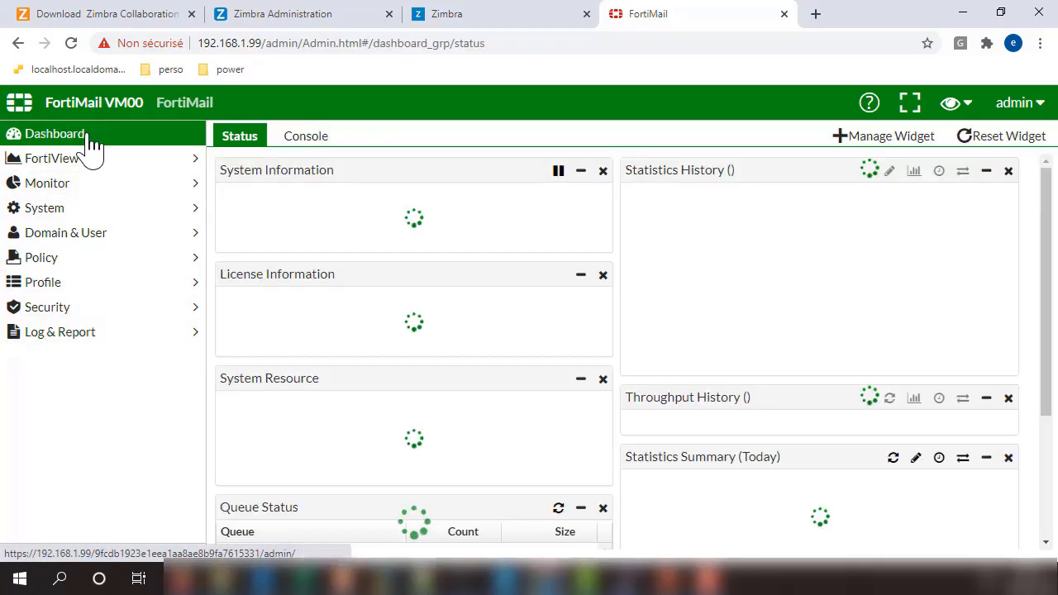
click(73, 165)
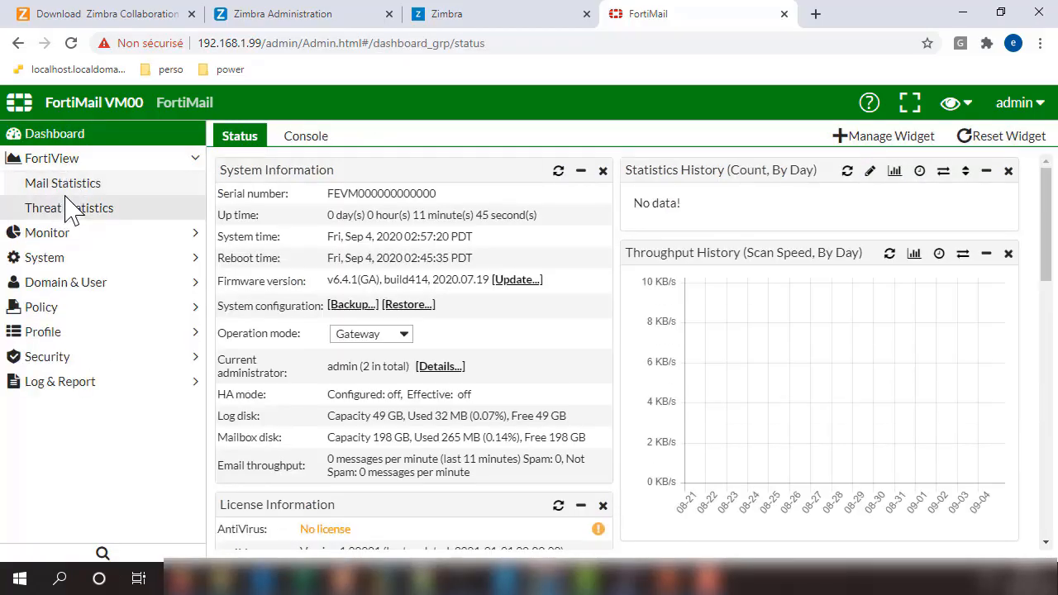
click(71, 234)
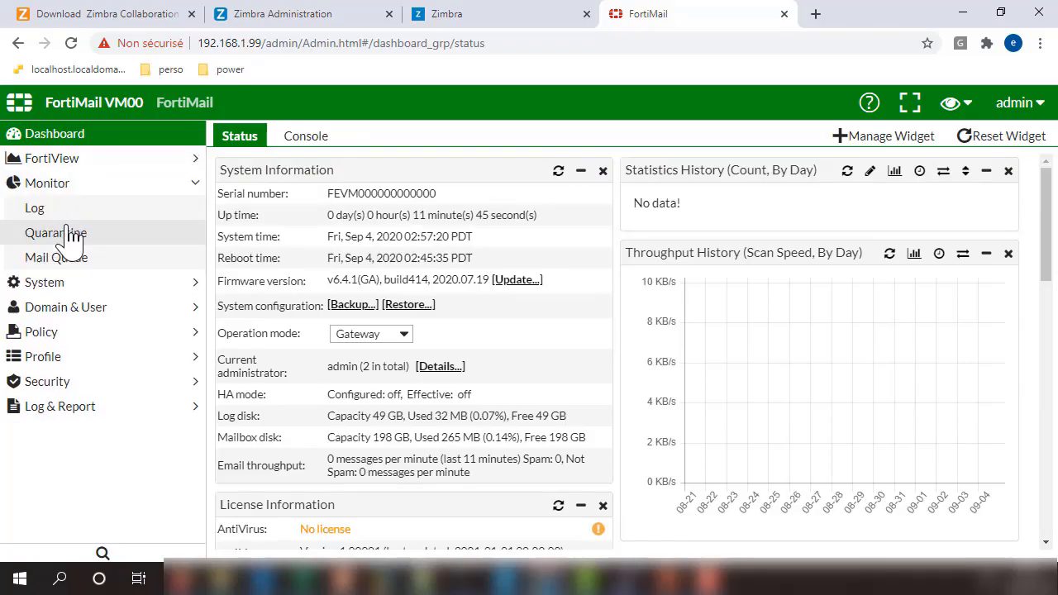
click(72, 236)
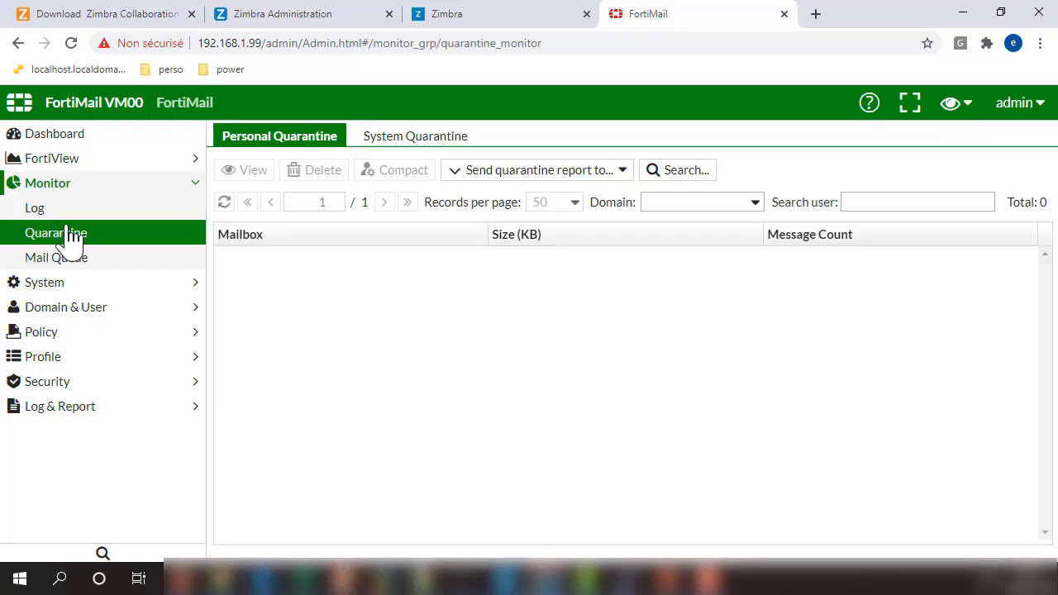
click(55, 213)
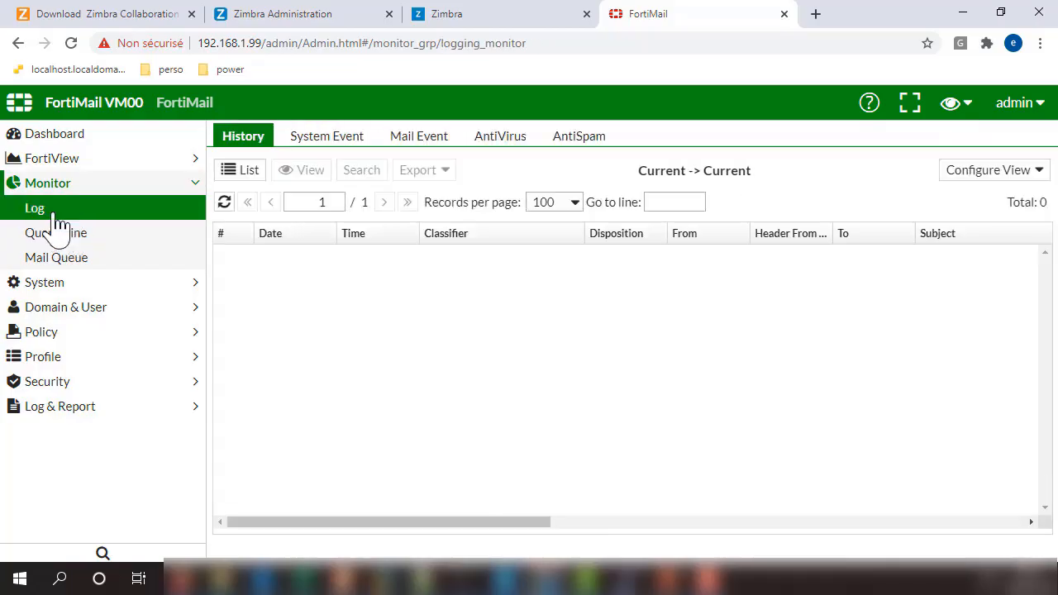
click(48, 286)
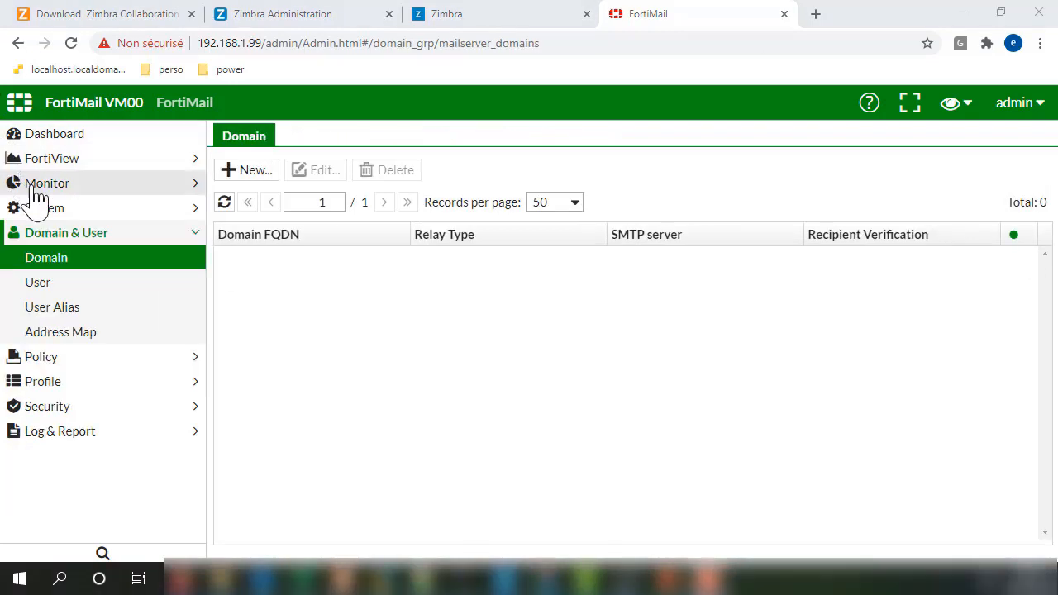
click(40, 212)
click(47, 239)
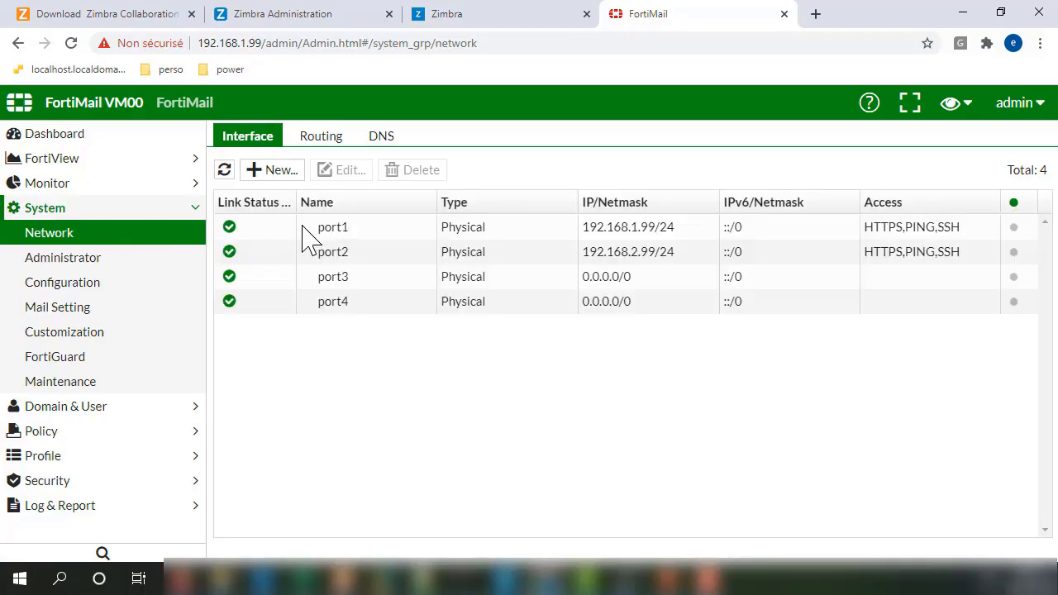
double_click(279, 236)
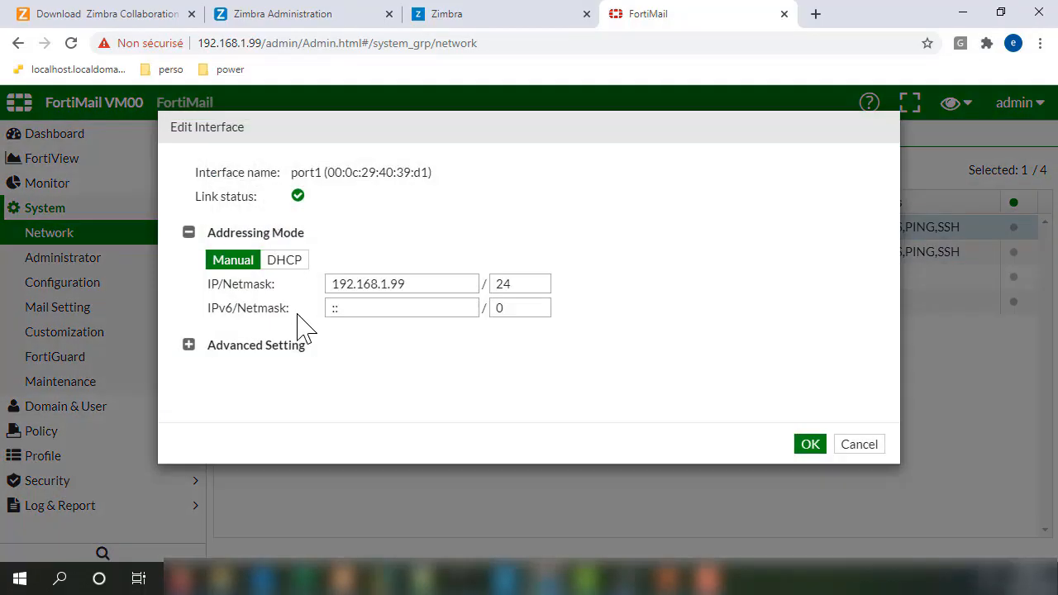
click(189, 346)
scroll(395, 359, down, 3)
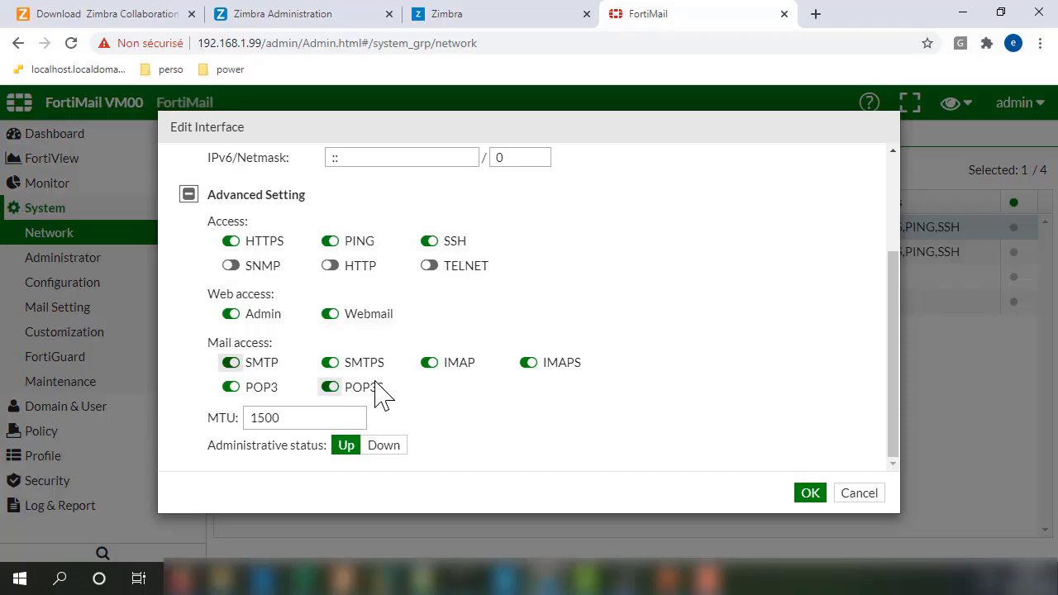
click(808, 494)
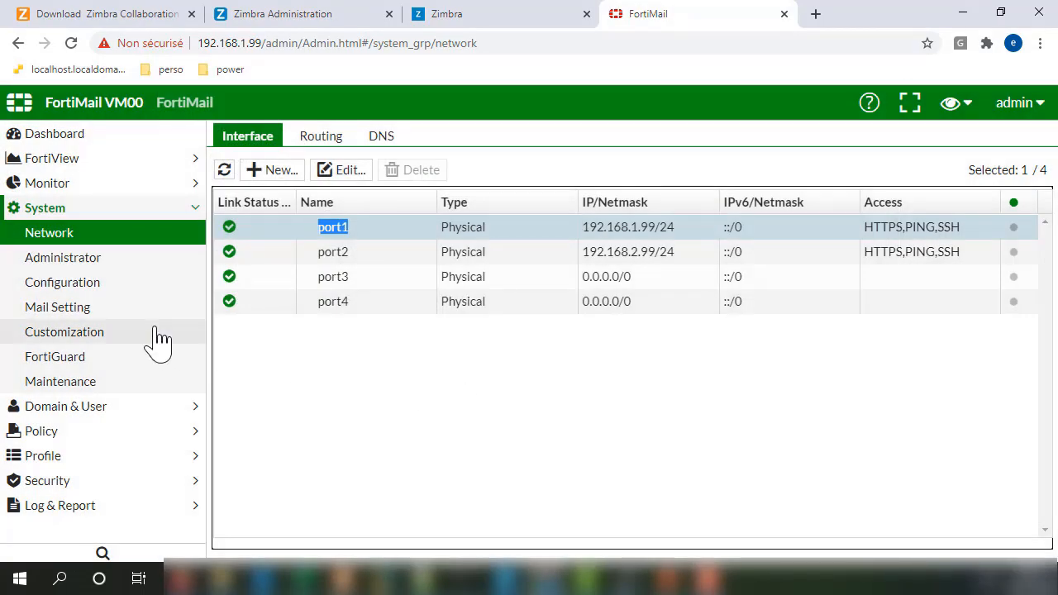
Step: Start a new static route on port1, first entering destination 192.168.1.10/24
click(324, 141)
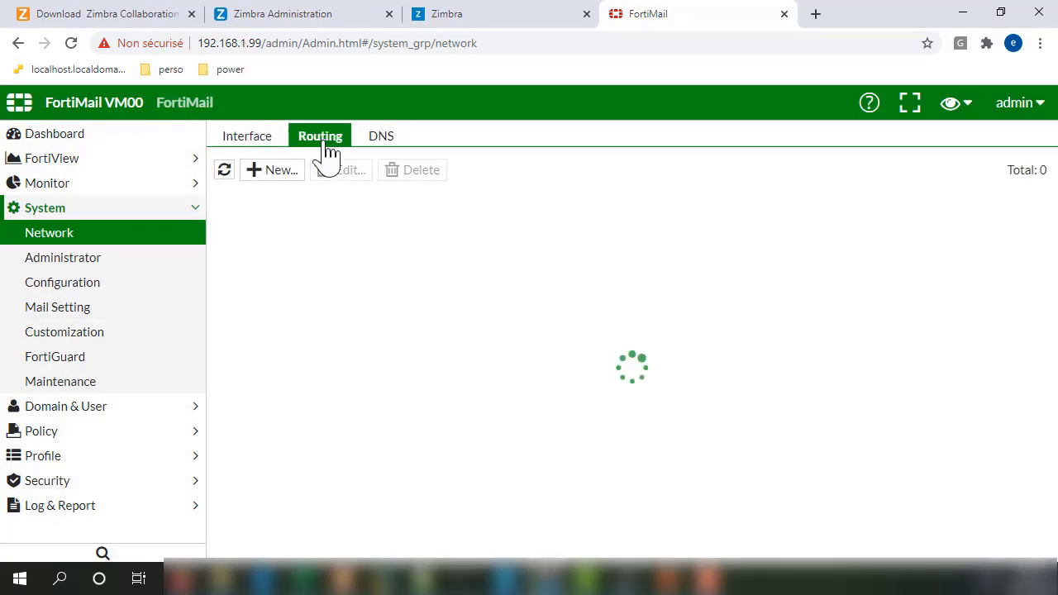
click(269, 174)
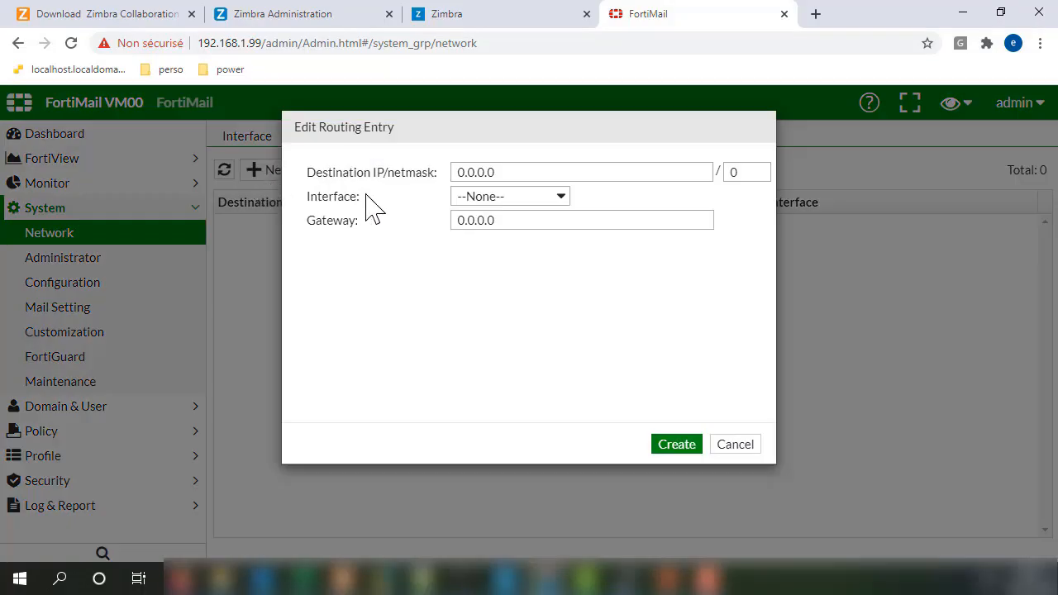
click(533, 170)
drag(533, 170, 395, 186)
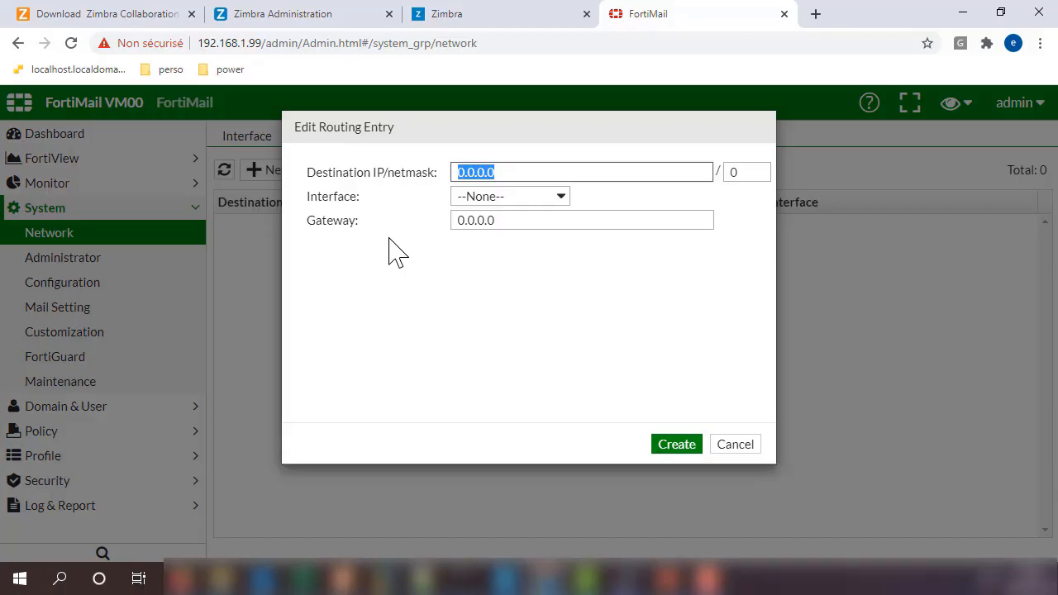
text(192.168)
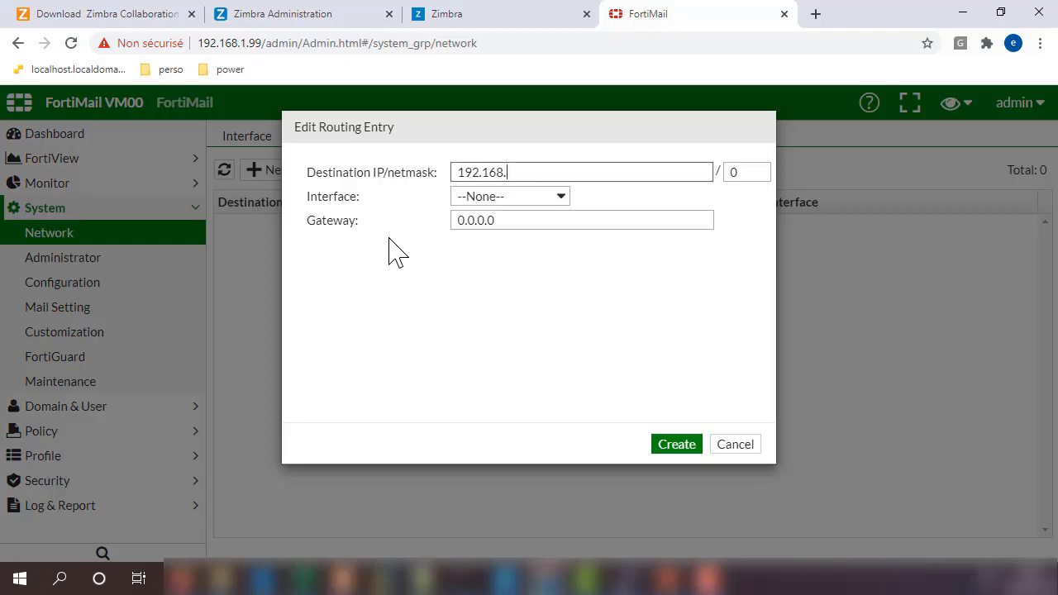
text(.1.10)
drag(741, 173, 709, 173)
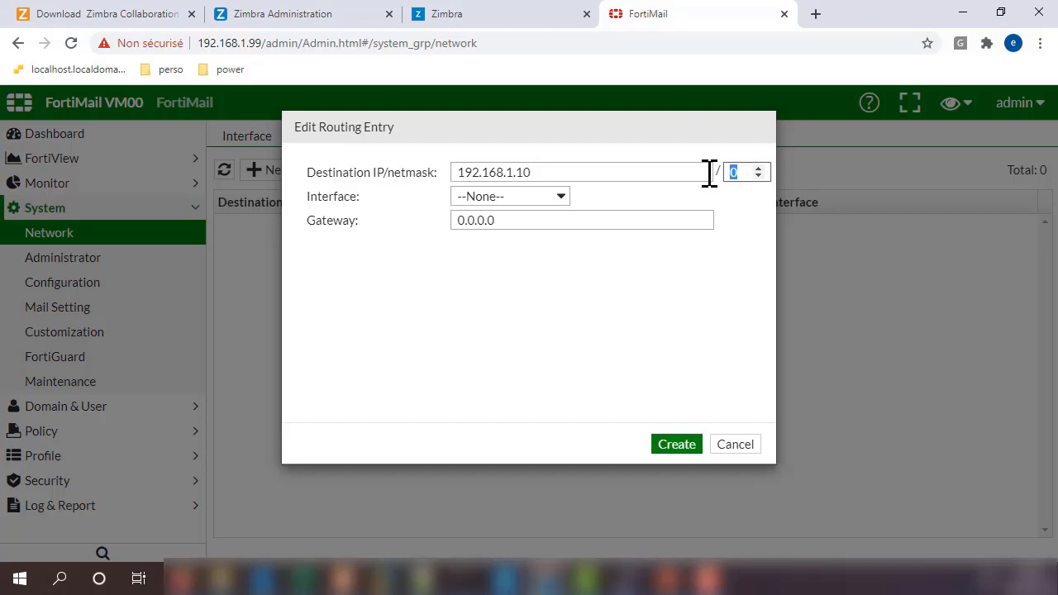
text(24)
click(493, 198)
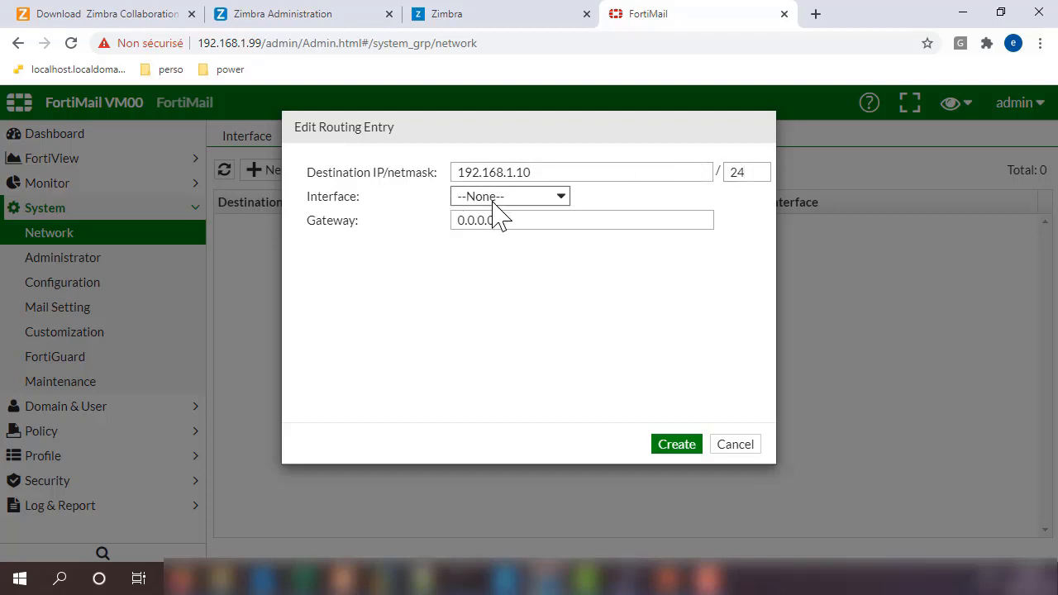
click(482, 231)
Step: Correct the destination to 0.0.0.0/0, set gateway 192.168.1.10, and create the route
drag(551, 171, 396, 178)
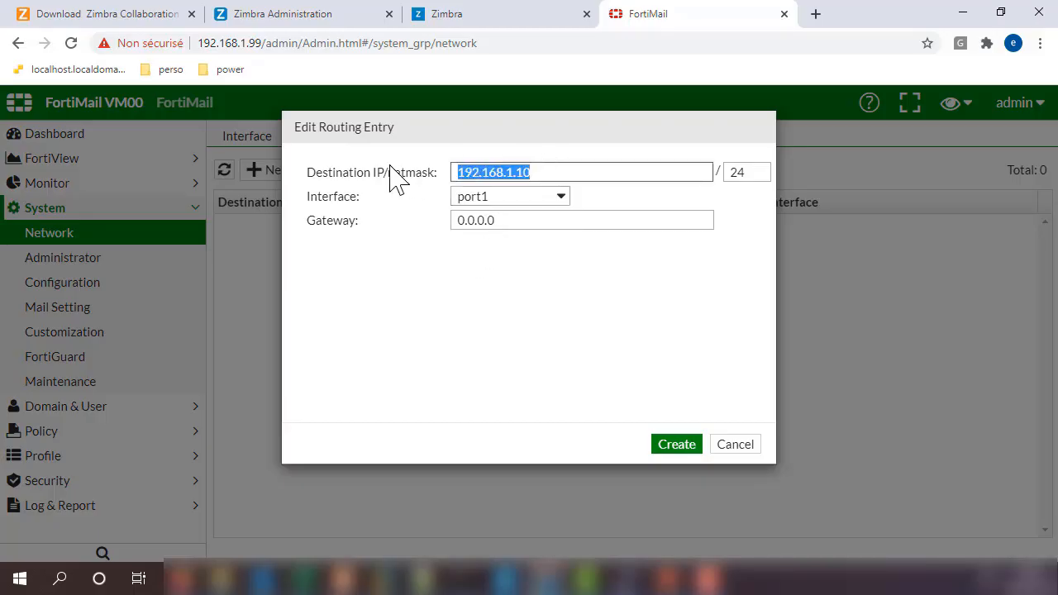
text(0.)
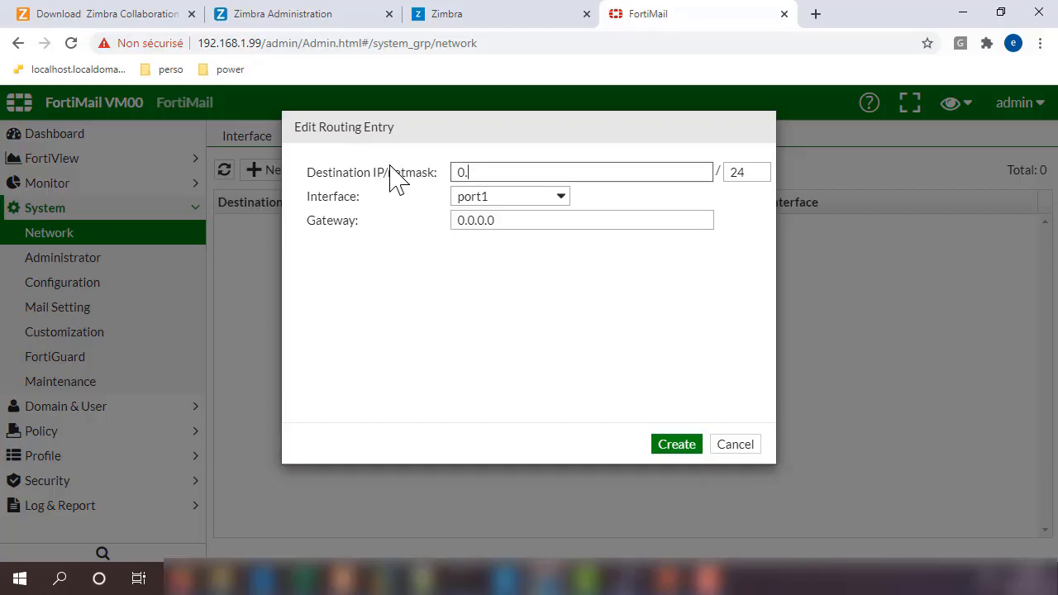
text(0.0.0)
drag(758, 173, 710, 181)
text(0)
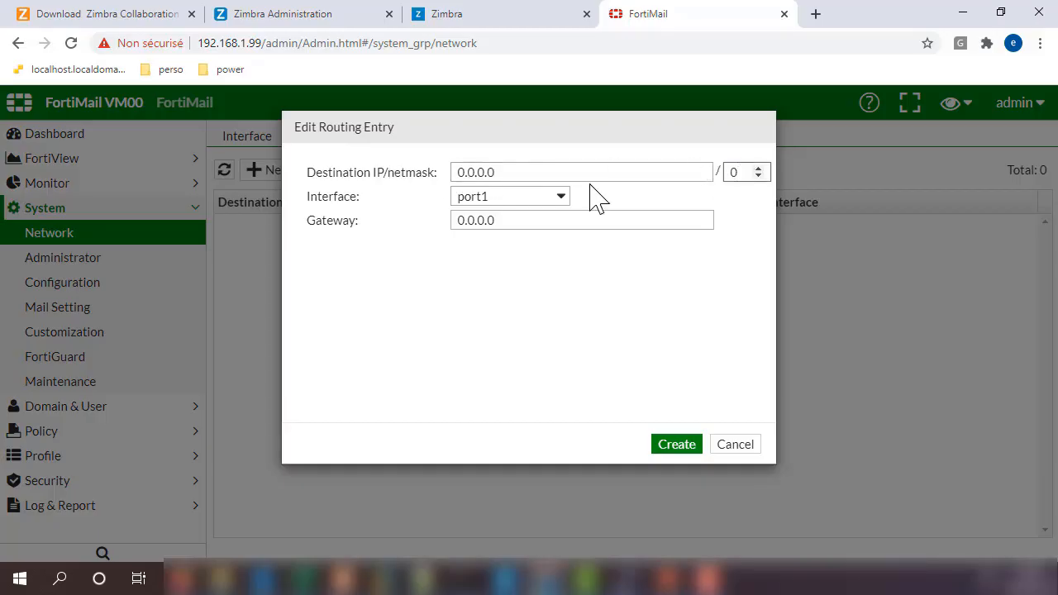
drag(503, 224, 347, 235)
text(192.168.1.)
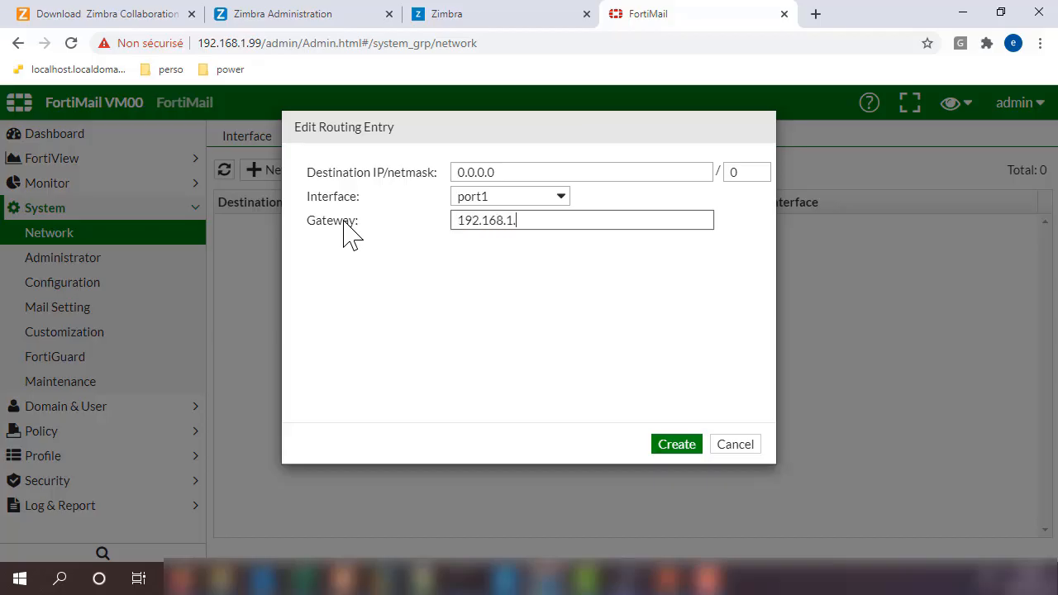
text(10)
click(679, 446)
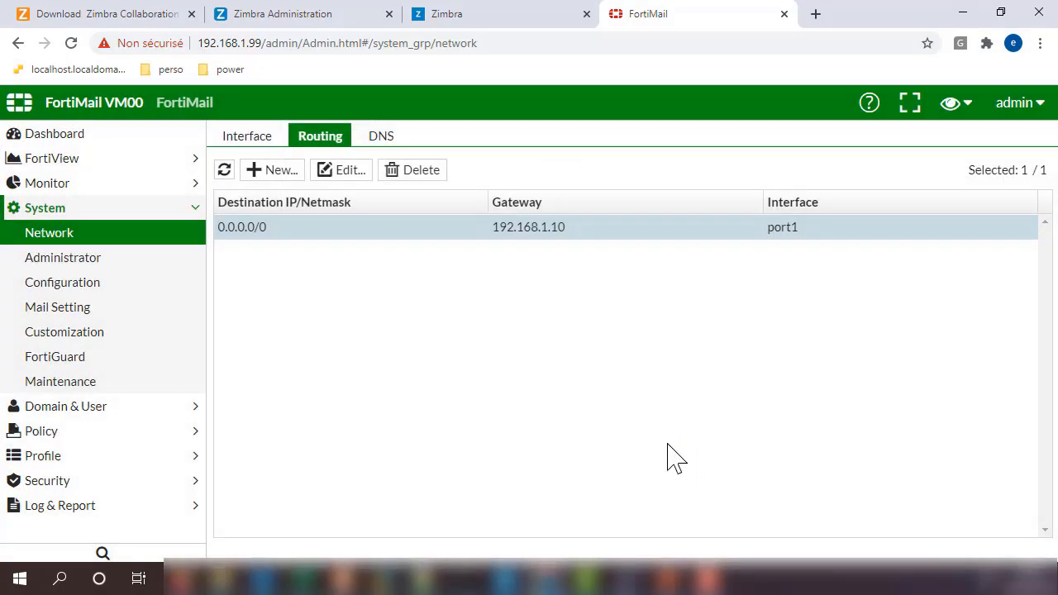
Step: Set the primary DNS server to 10.1.1.22 and apply
click(383, 140)
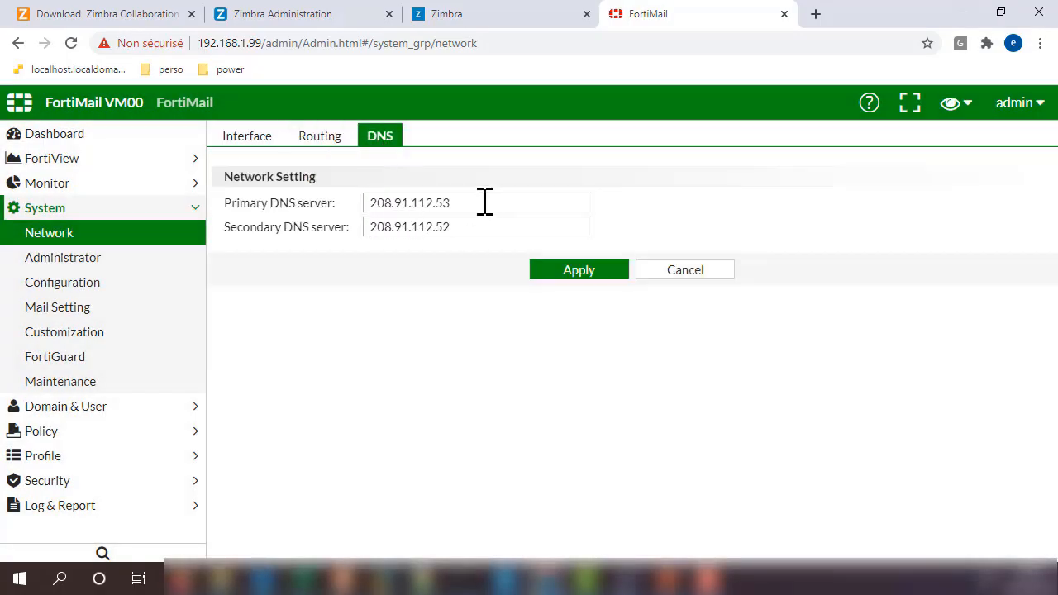
drag(485, 203, 239, 207)
text(10)
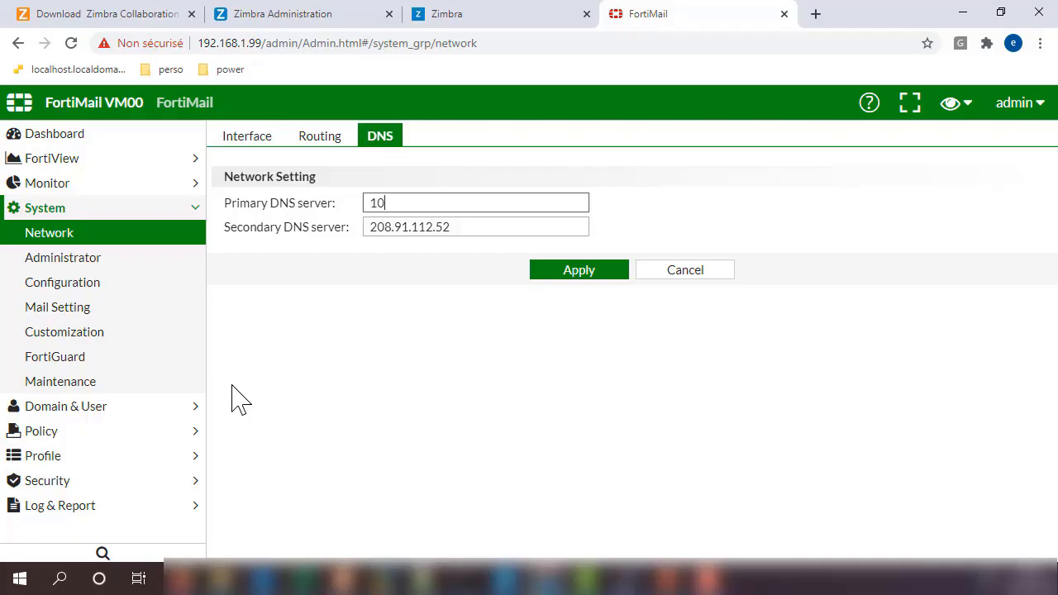
text(.1.1.22)
click(570, 273)
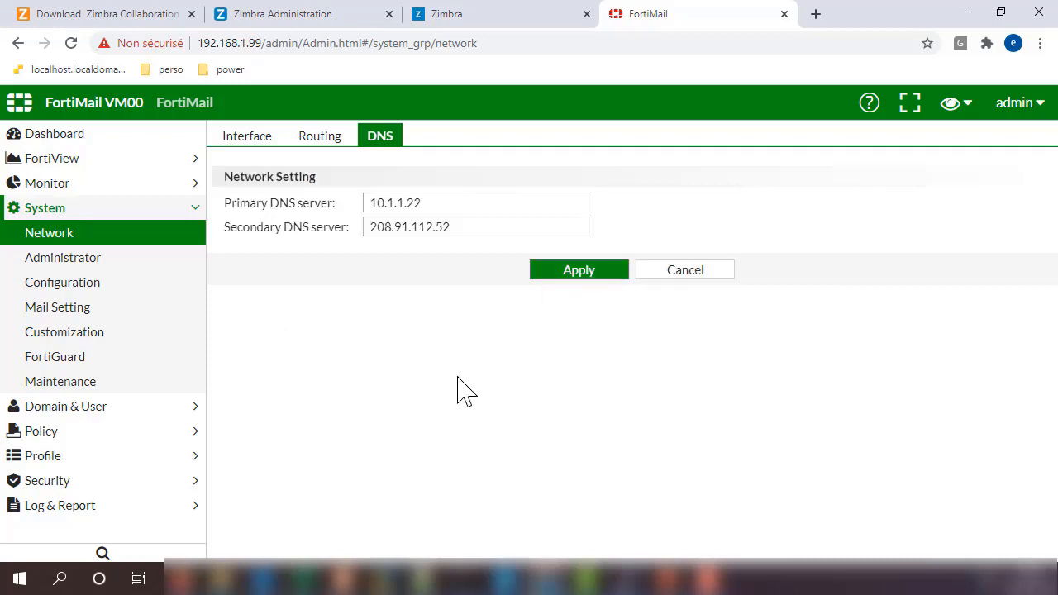
Step: Recheck the Routing and DNS tabs for the saved settings, then open the Administrator list
click(83, 262)
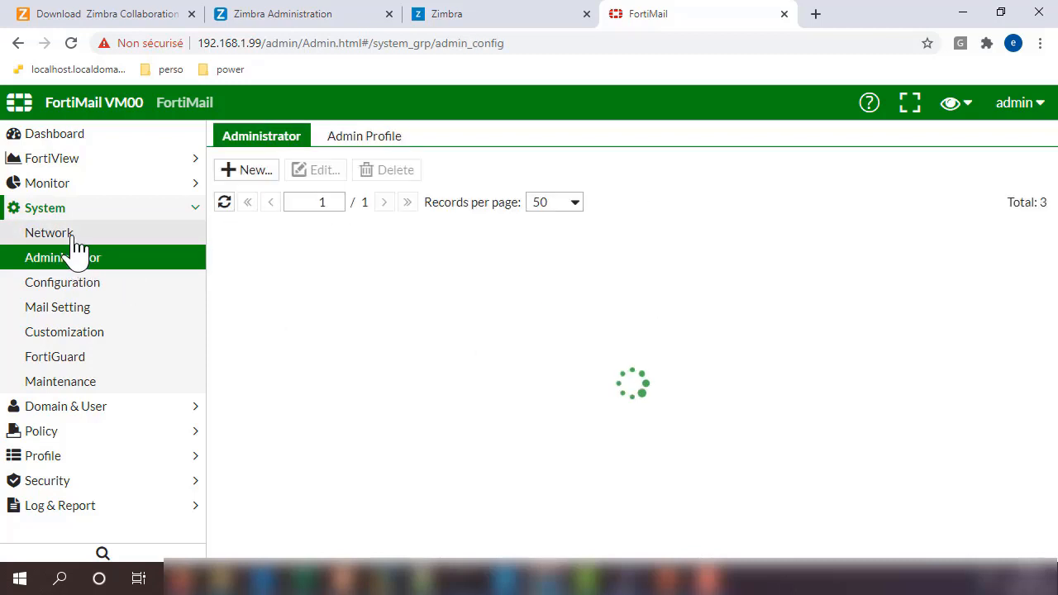
click(74, 239)
click(312, 142)
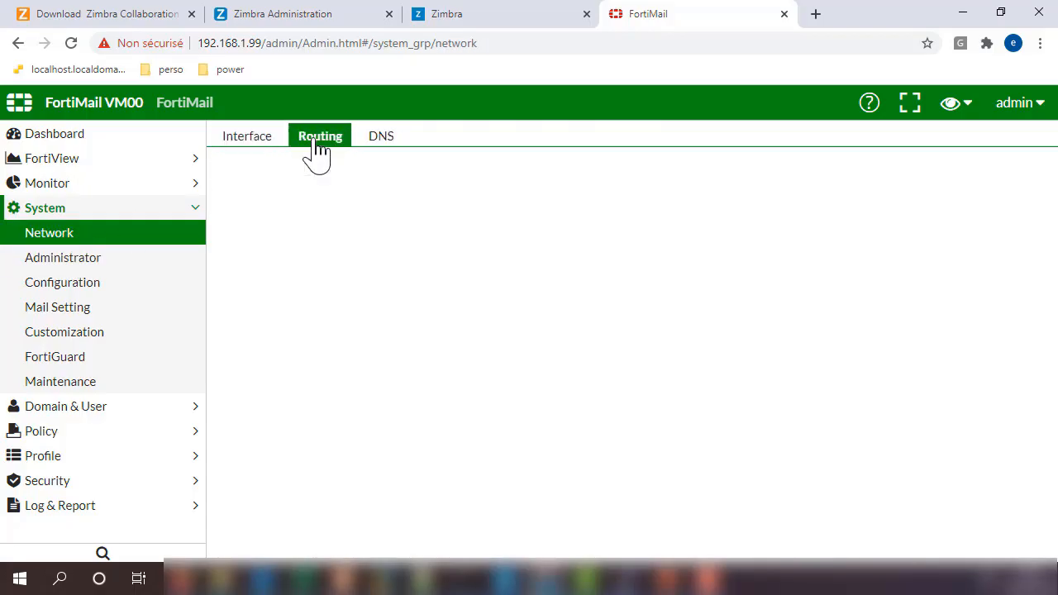
click(378, 143)
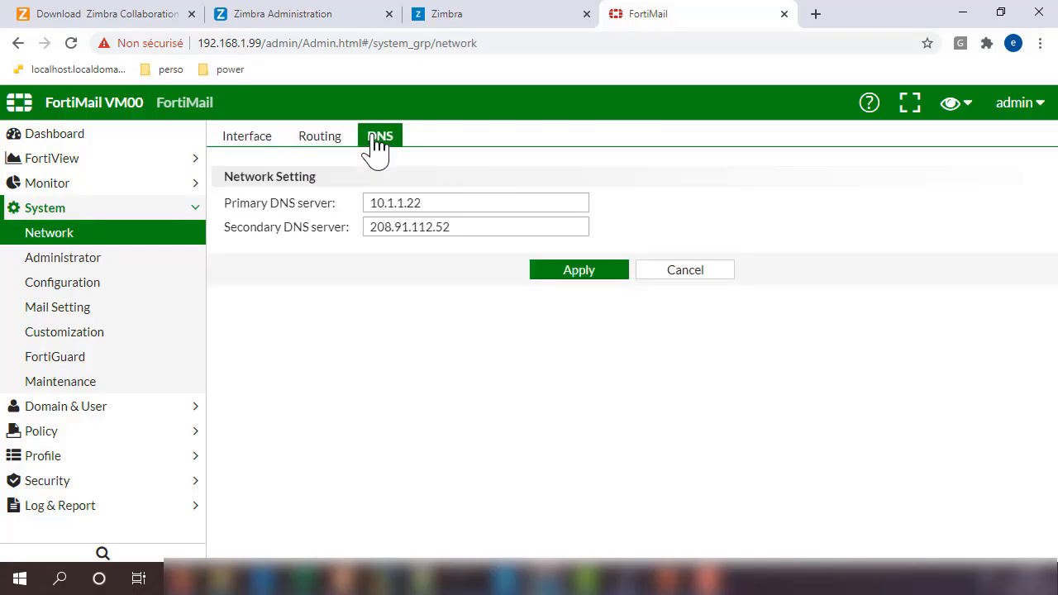
click(68, 265)
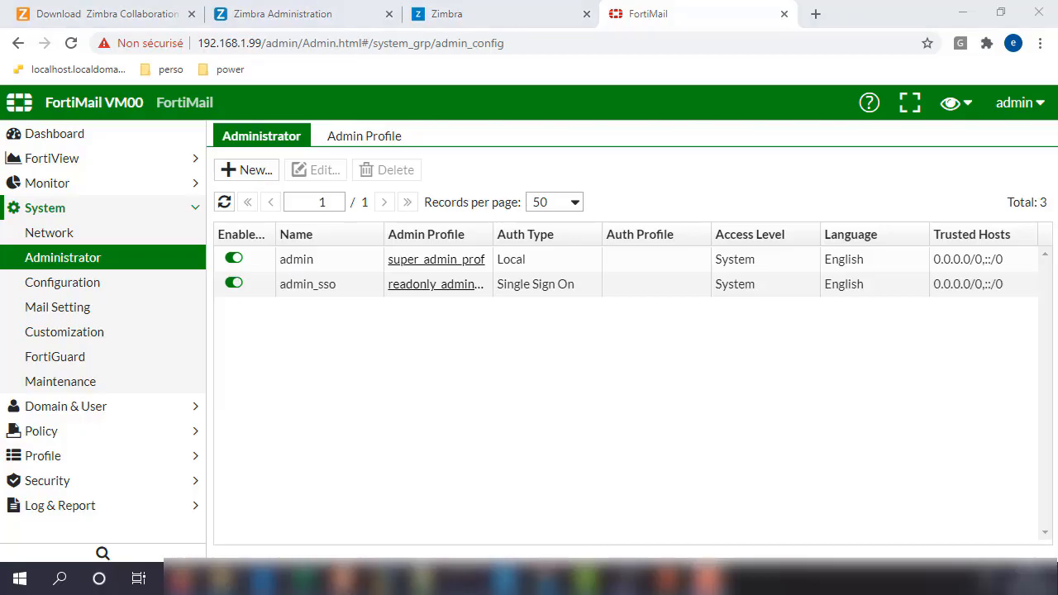
Step: On Dashboard > Status, change operation mode to Server and accept both confirmation prompts
click(49, 135)
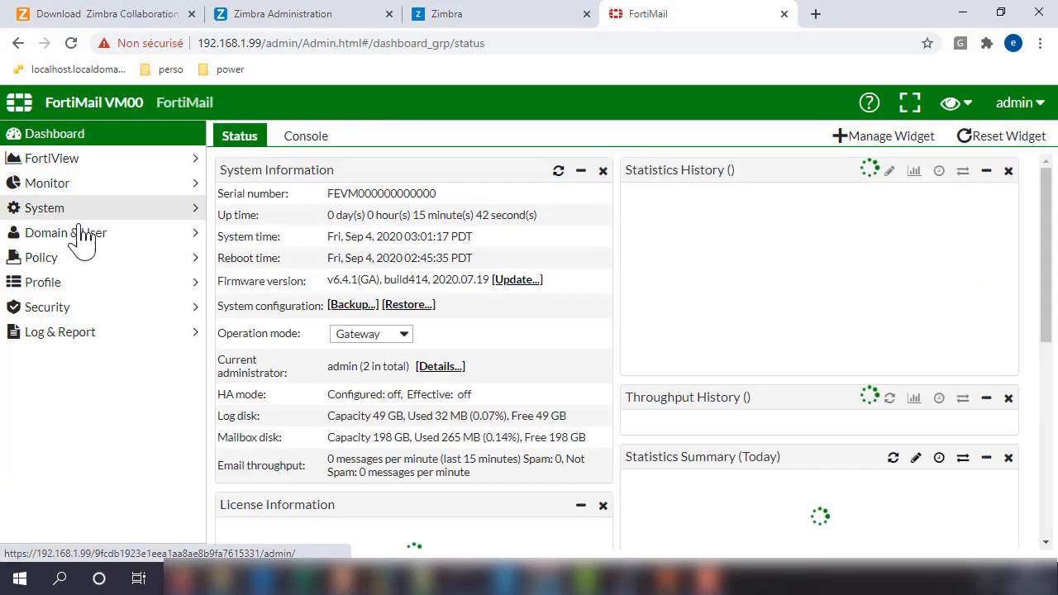
click(361, 336)
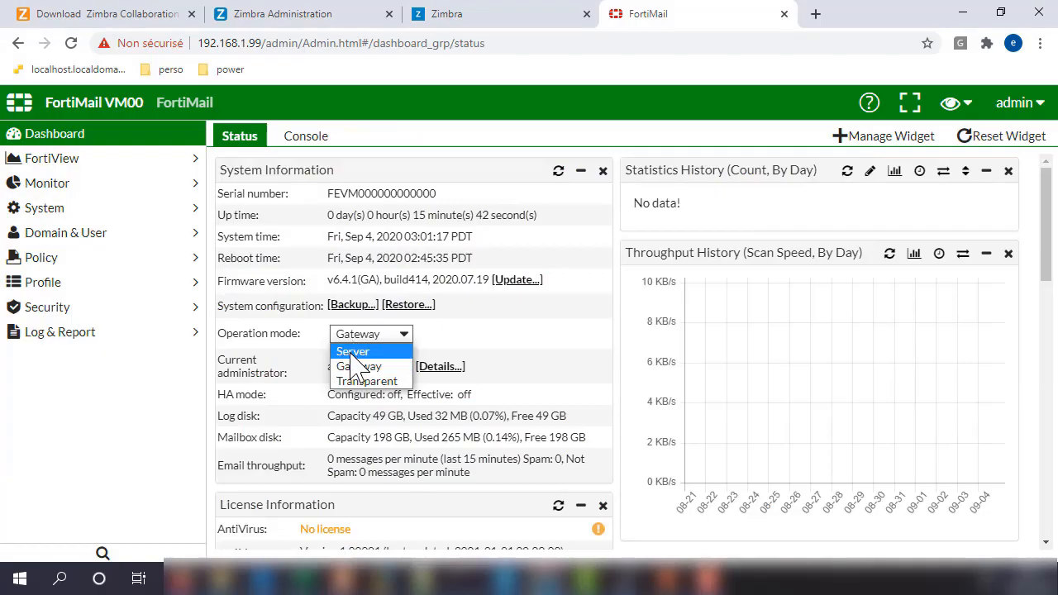
click(353, 352)
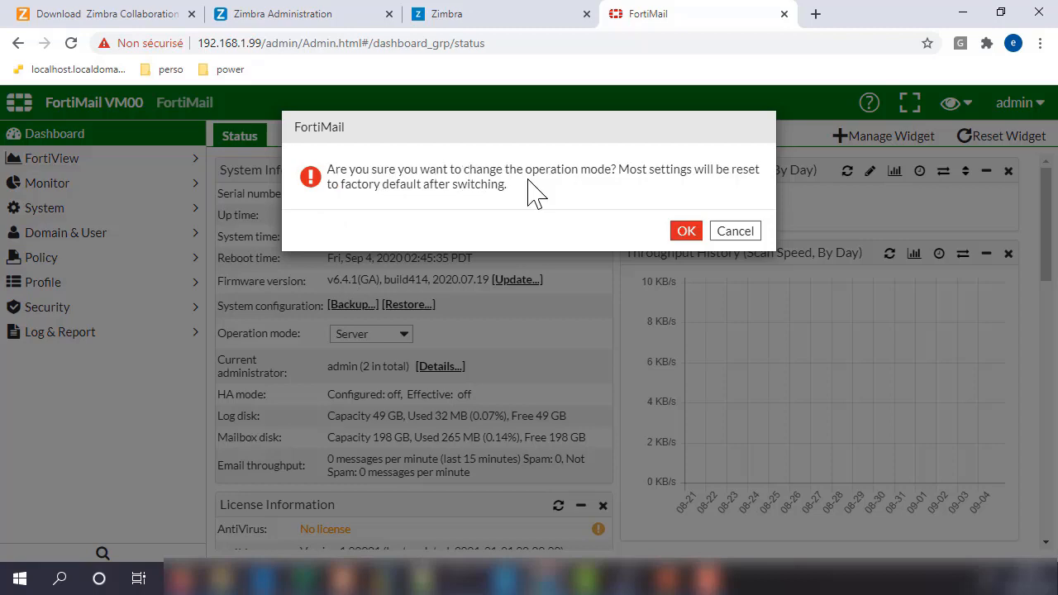
click(693, 233)
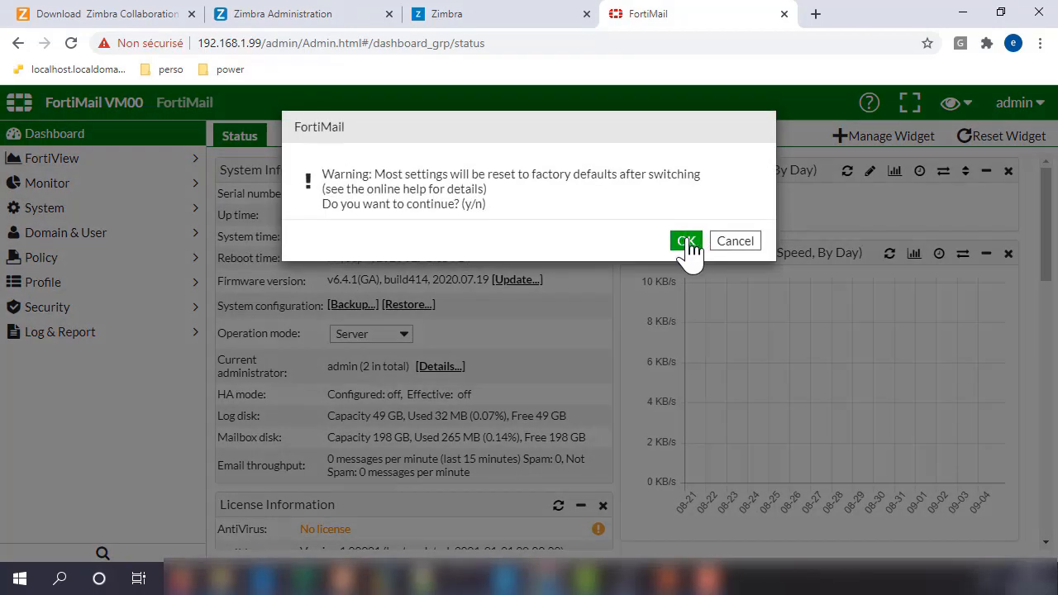
click(686, 241)
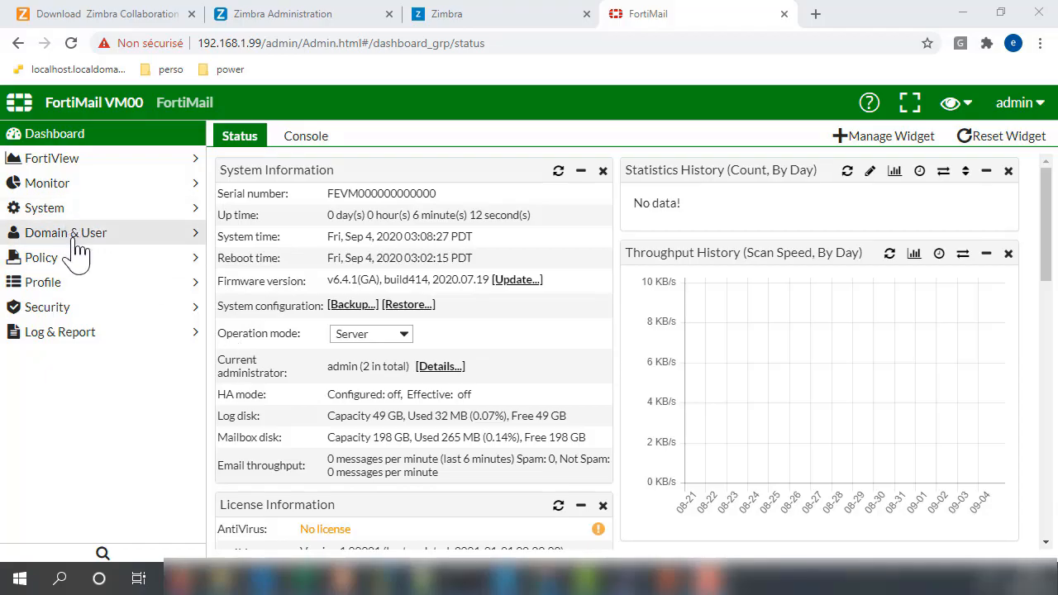
Step: In the CLI console, run 'execute ping 8.8.8.8' and stop it with Ctrl+C
click(307, 141)
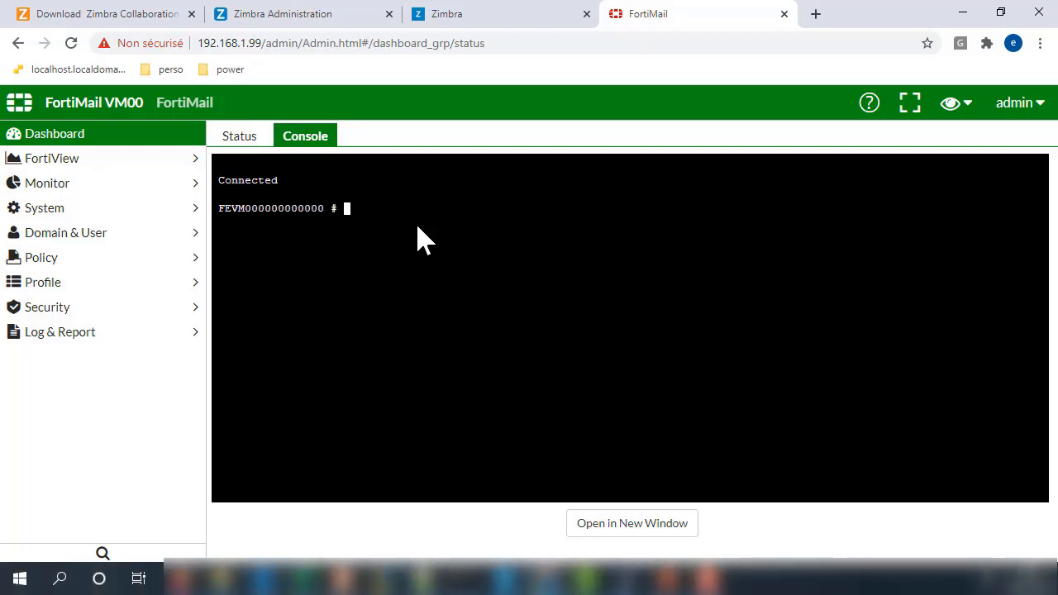
text(execute ping 8.8.8.)
key(Return)
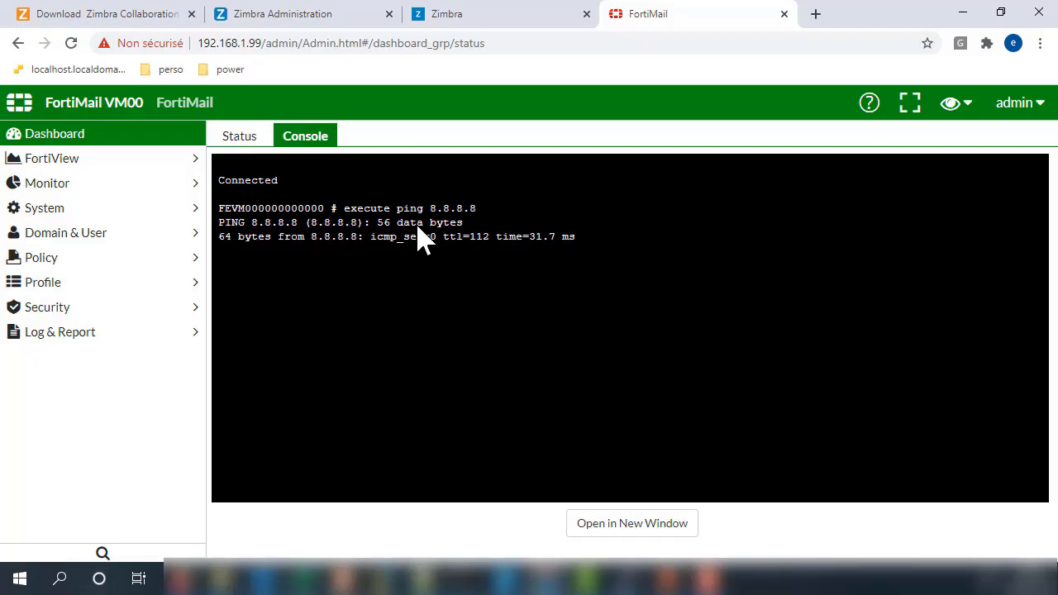
key(ctrl+c)
Step: Run 'execute ping yahoo.com' and stop it with Ctrl+C to view the statistics
text(e)
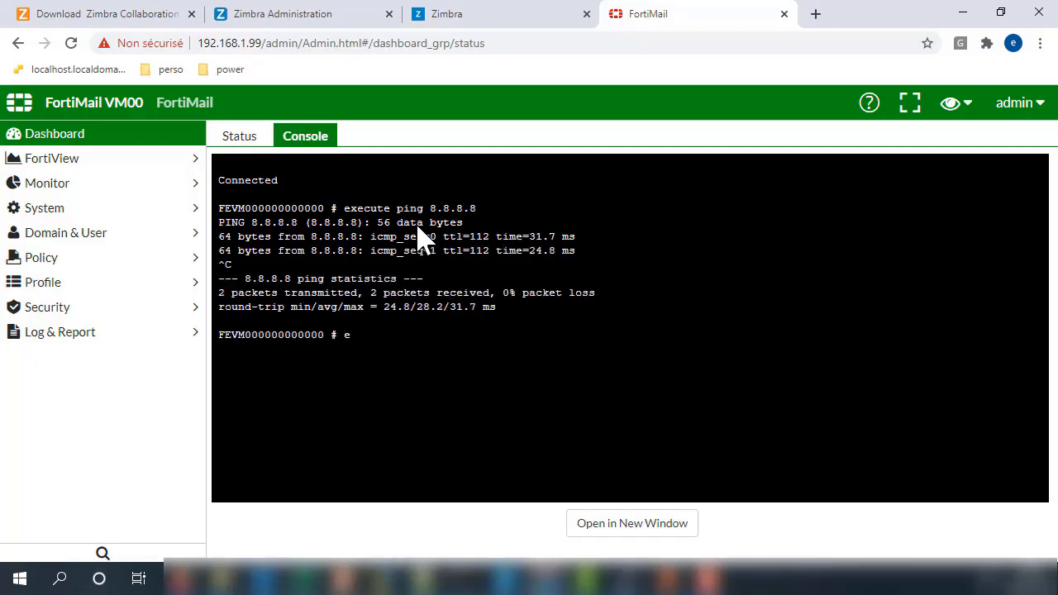
text(xecute ping yahoo.com)
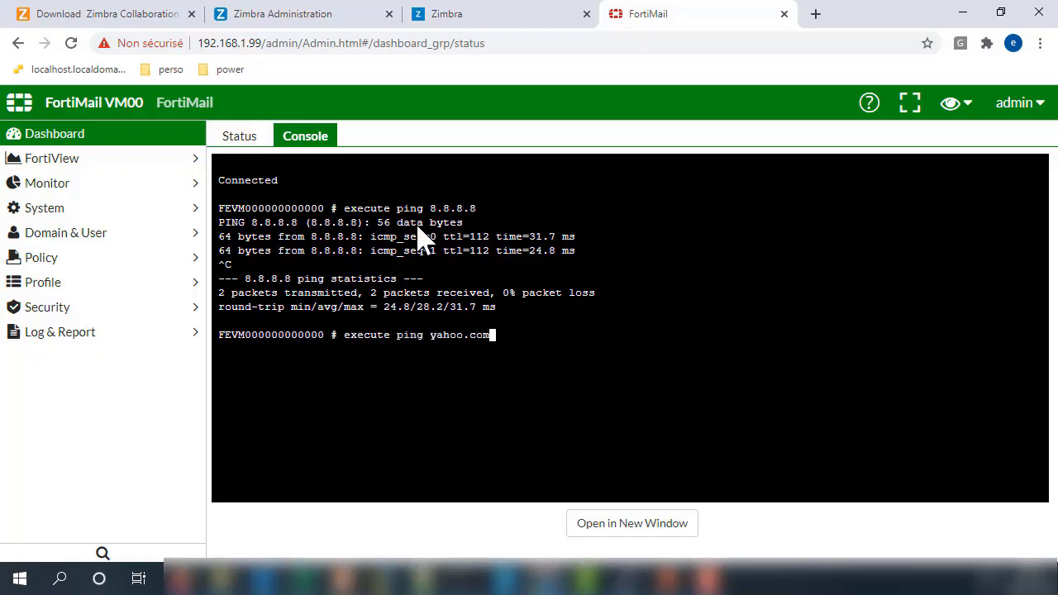
key(Return)
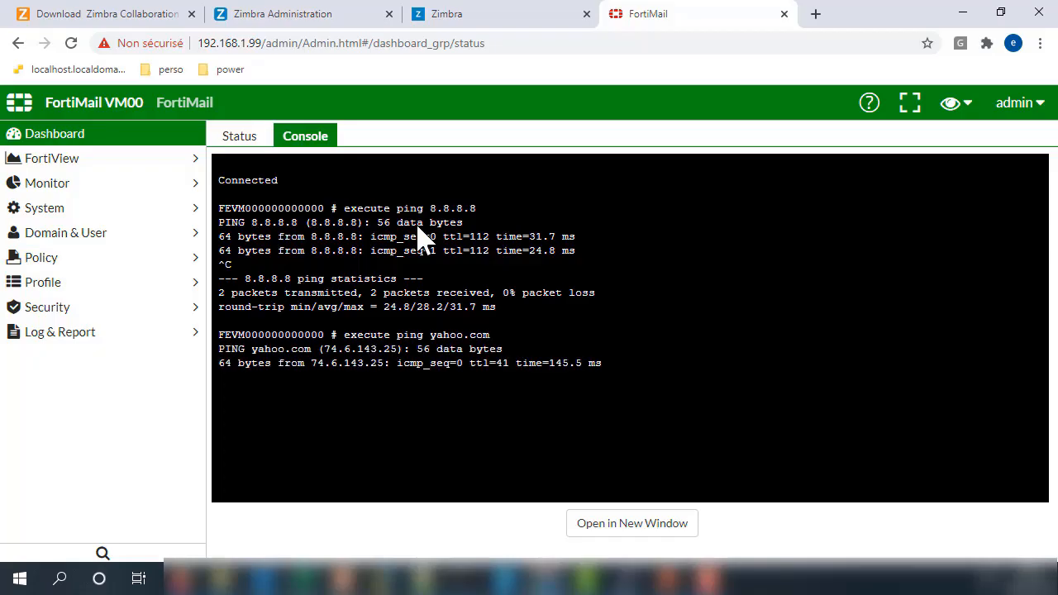
key(ctrl+c)
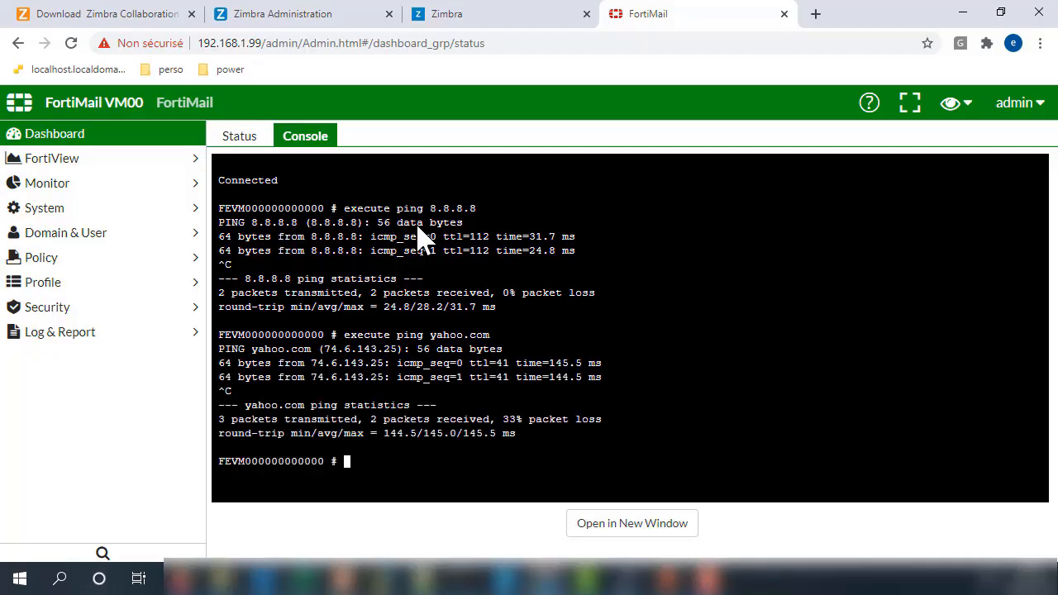